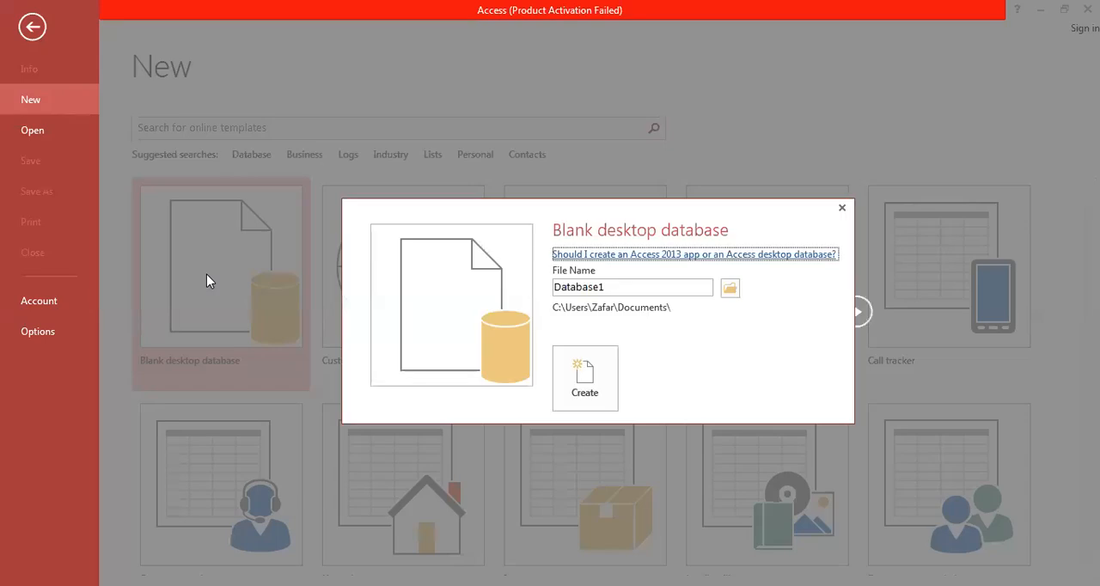
- Create a blank desktop database named LibraryDB in the E:\College\databases folder
{"action": "double_click", "coordinate": [628, 288]}
{"action": "type", "text": "LibraryDB"}
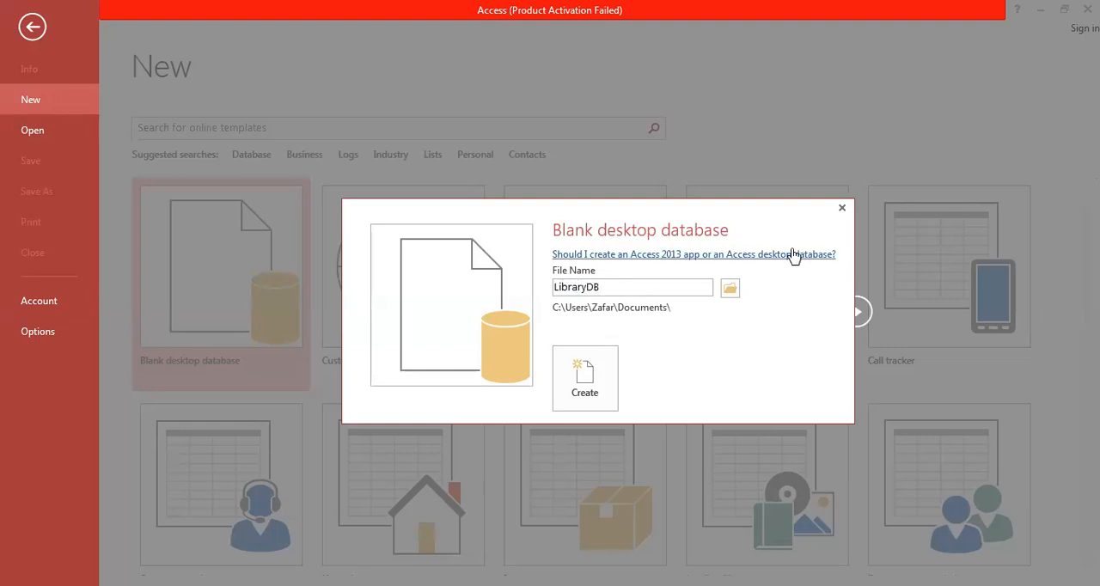
{"action": "left_click", "coordinate": [732, 289]}
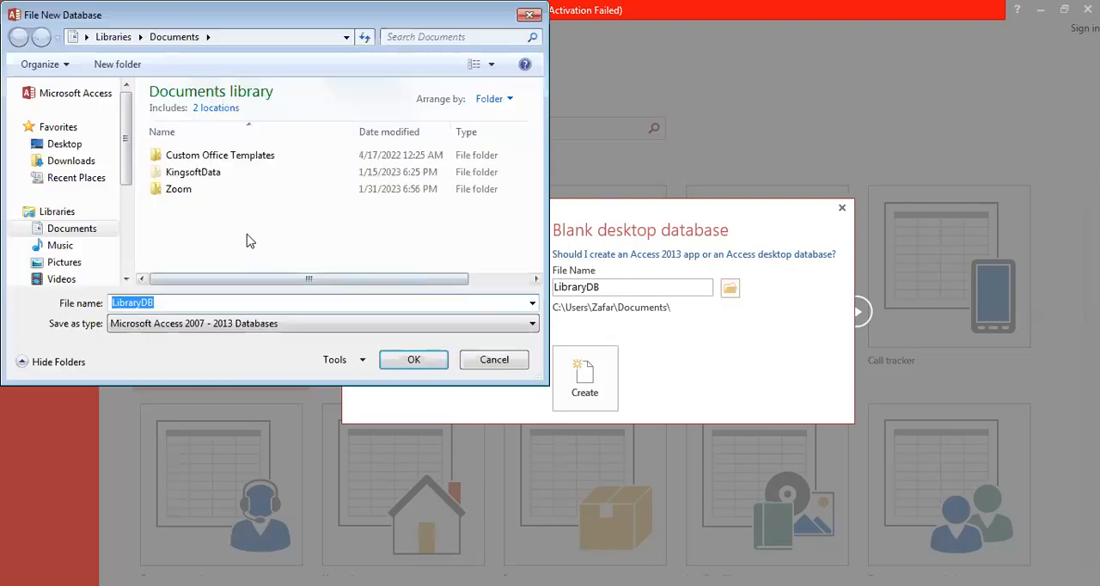
{"action": "scroll", "coordinate": [124, 262], "scroll_direction": "down", "scroll_amount": 3}
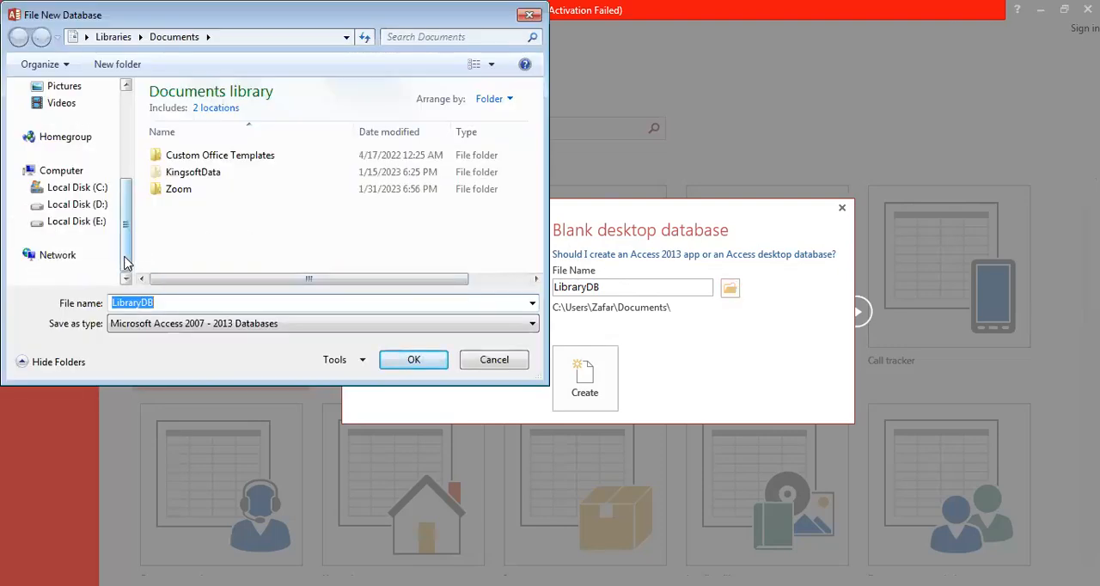
{"action": "left_click", "coordinate": [95, 222]}
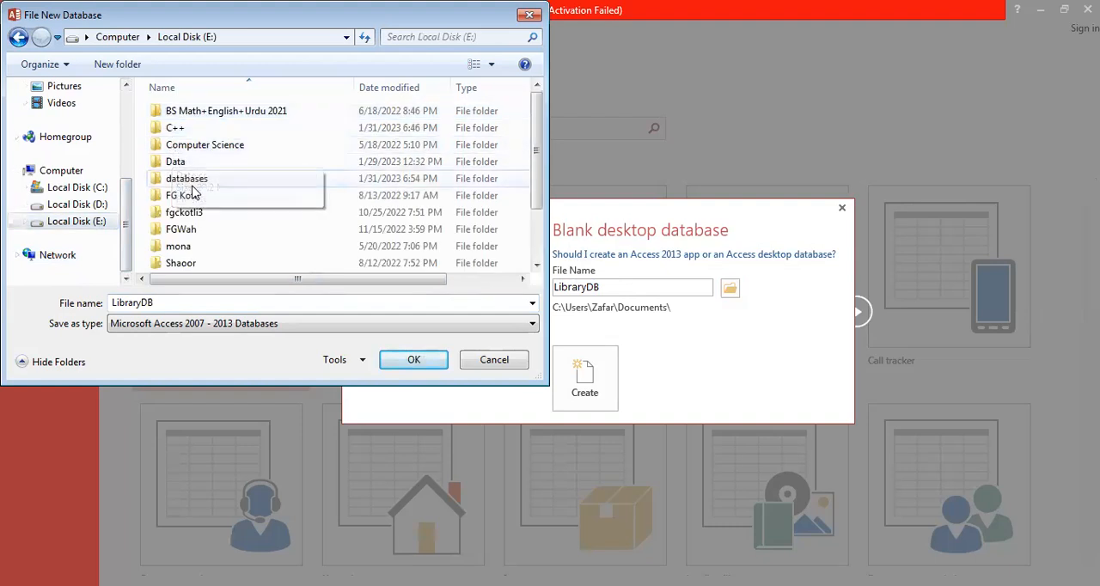
{"action": "left_click", "coordinate": [204, 187]}
{"action": "double_click", "coordinate": [204, 188]}
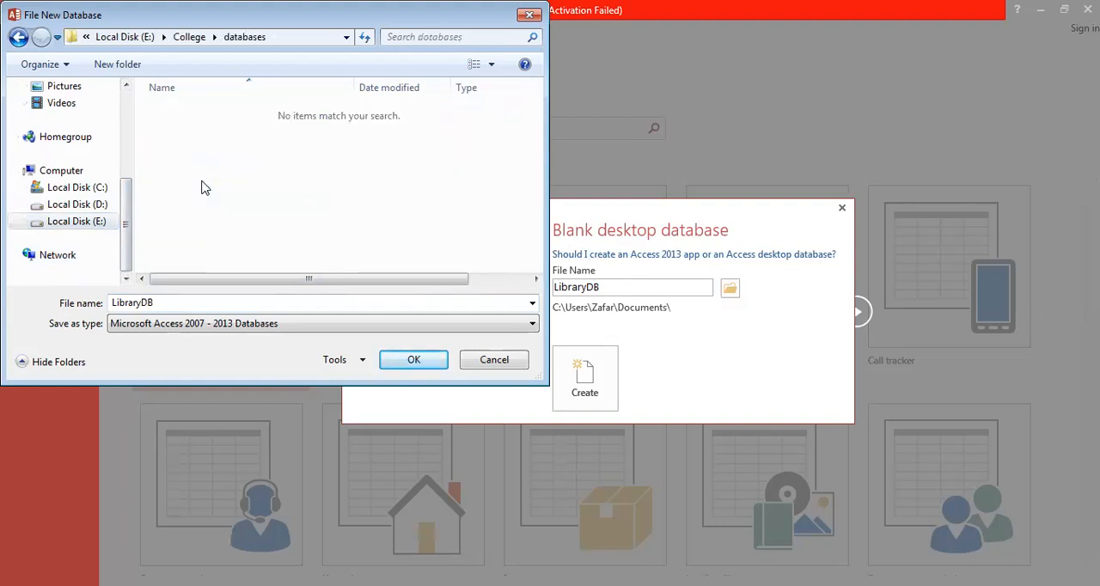
{"action": "left_click", "coordinate": [405, 361]}
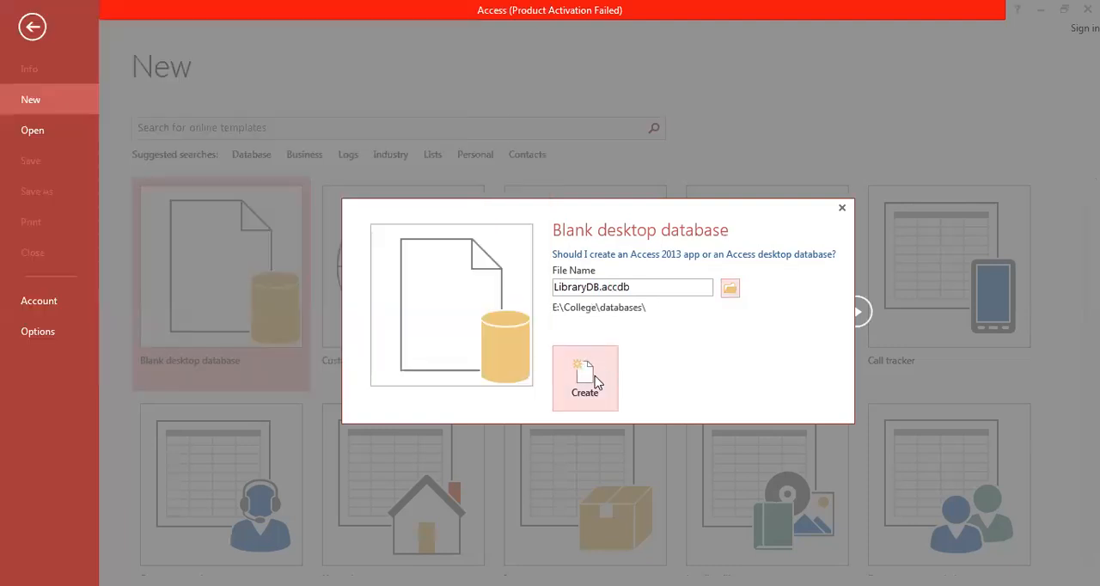
{"action": "left_click", "coordinate": [588, 378]}
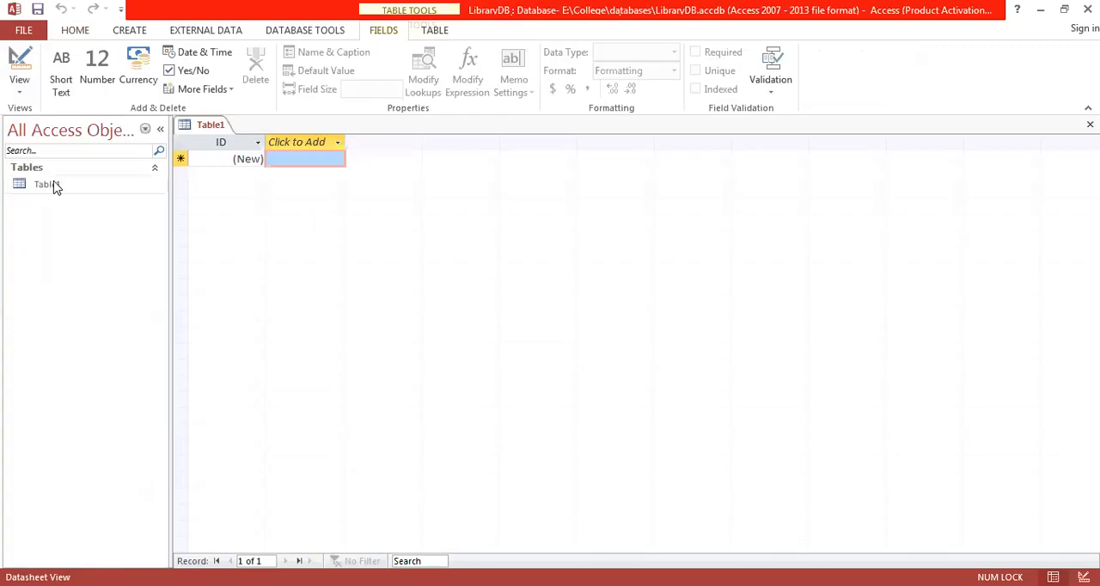
- Switch the new table to Design View, saving it under the name Member
{"action": "left_click", "coordinate": [21, 94]}
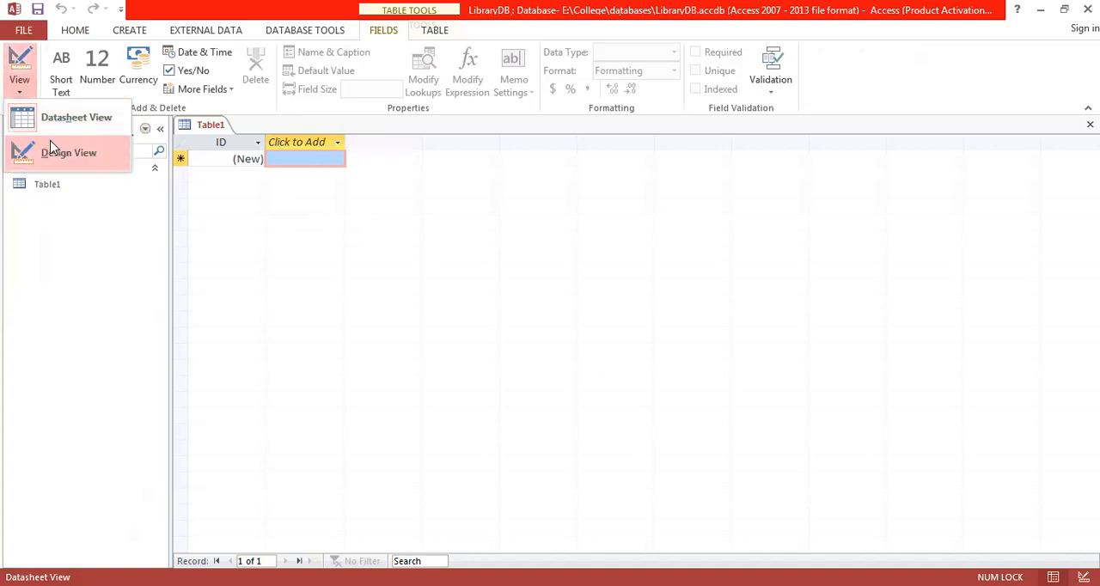
{"action": "left_click", "coordinate": [105, 157]}
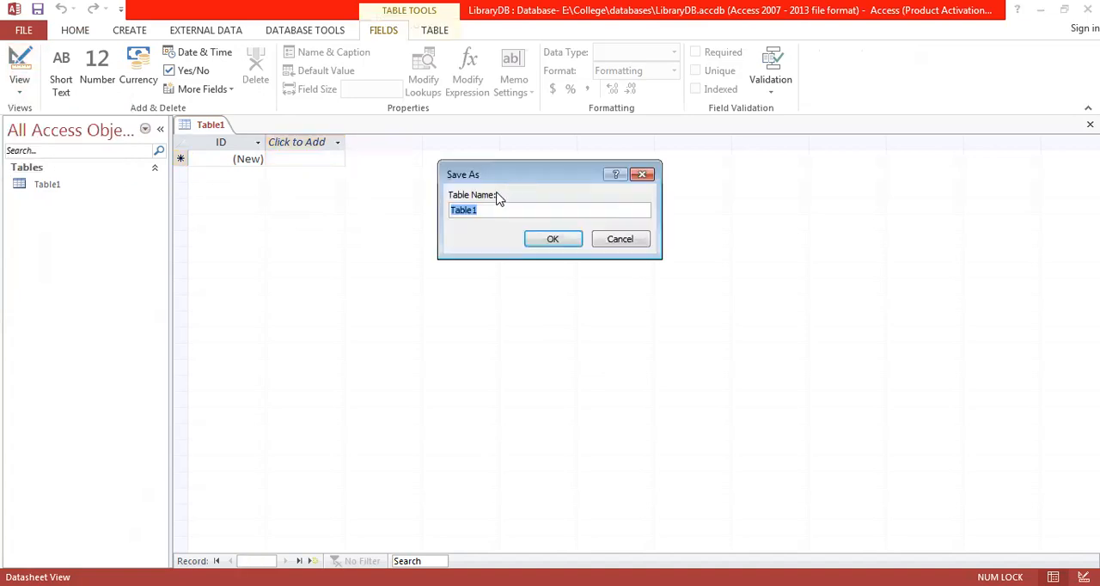
{"action": "type", "text": "Member"}
{"action": "left_click", "coordinate": [553, 242]}
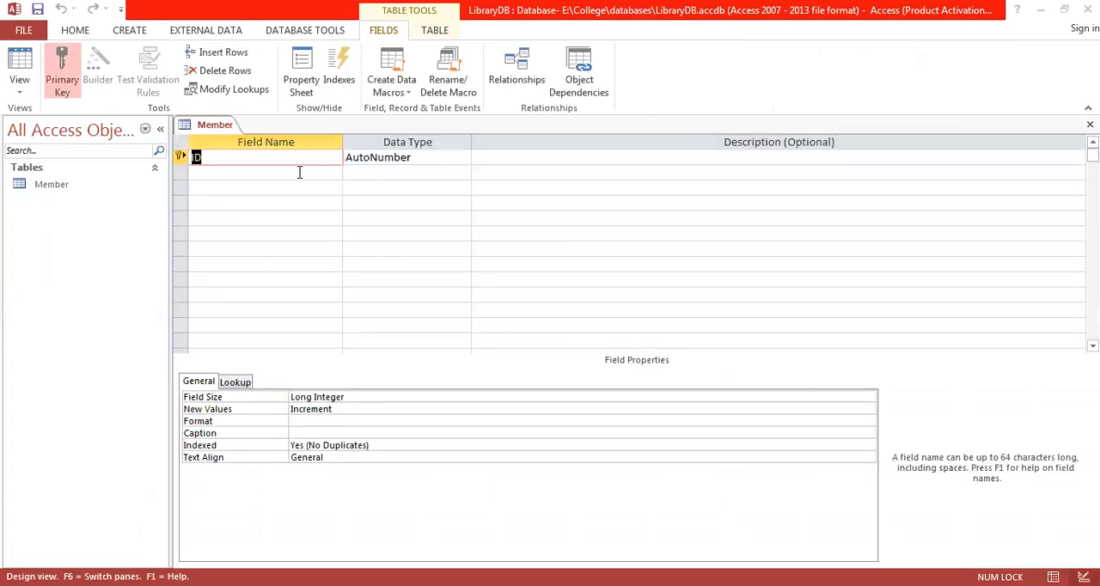
- Rename the ID field to Member_id with the Number data type and remove its primary key
{"action": "type", "text": "Me"}
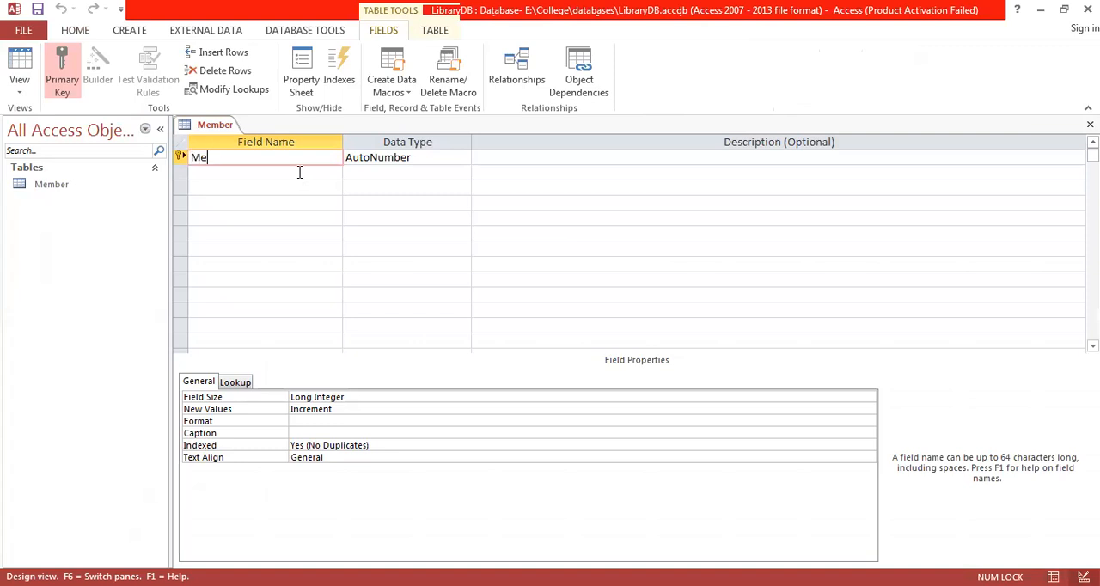
{"action": "type", "text": "mber_id"}
{"action": "left_click", "coordinate": [442, 158]}
{"action": "left_click", "coordinate": [463, 158]}
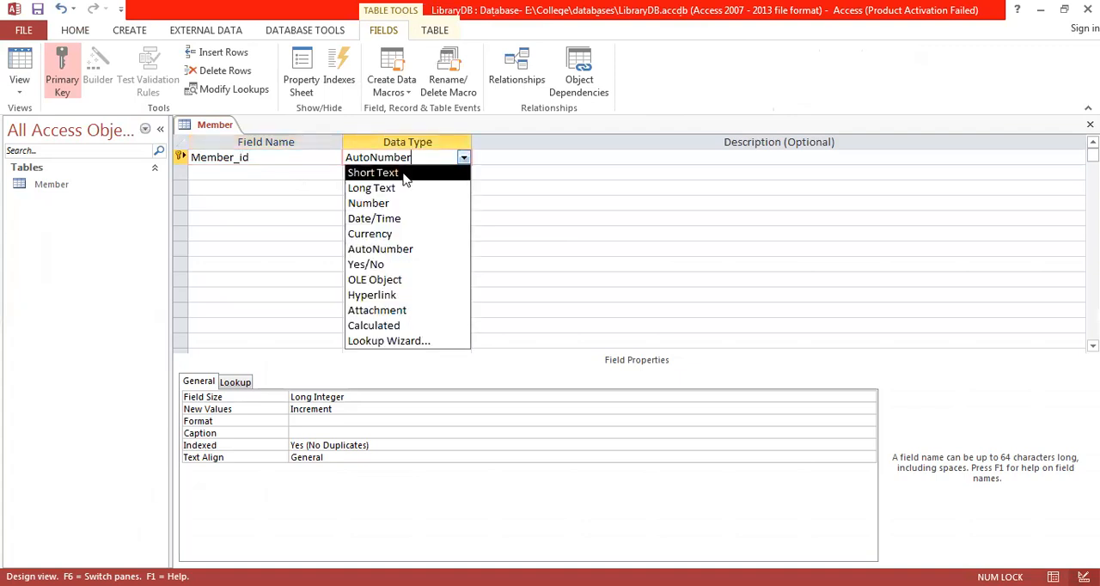
{"action": "left_click", "coordinate": [378, 204]}
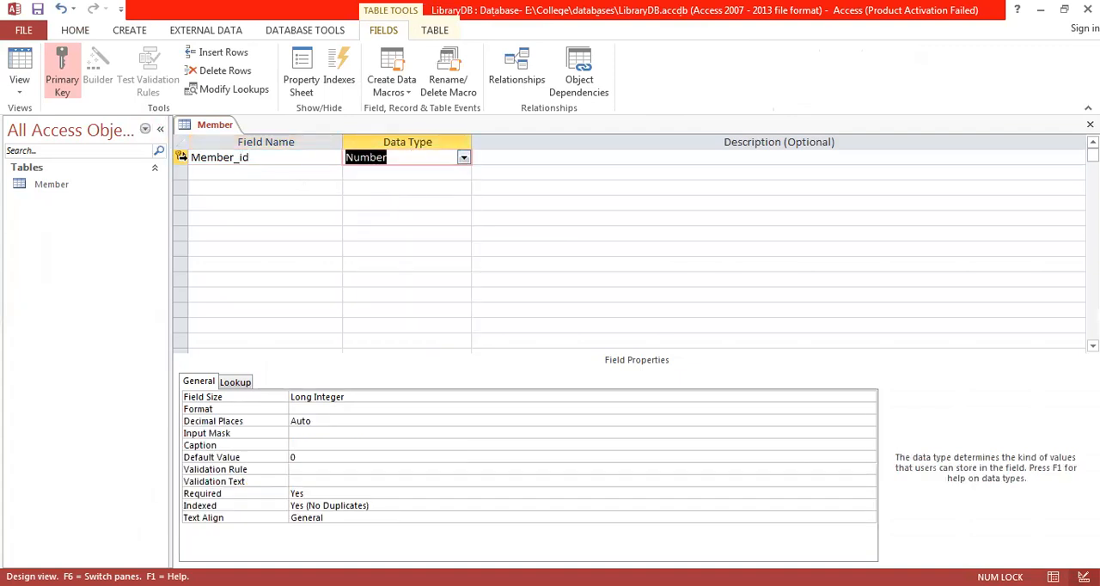
{"action": "left_click", "coordinate": [181, 157]}
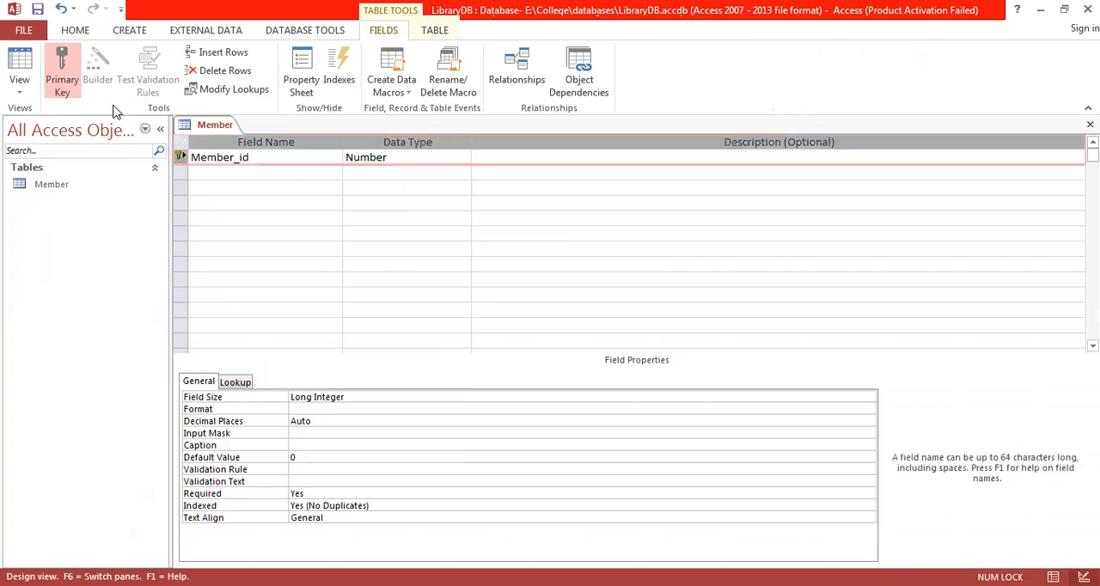
{"action": "left_click", "coordinate": [60, 59]}
- Add a second field named member_name with the Short Text data type
{"action": "left_click", "coordinate": [217, 172]}
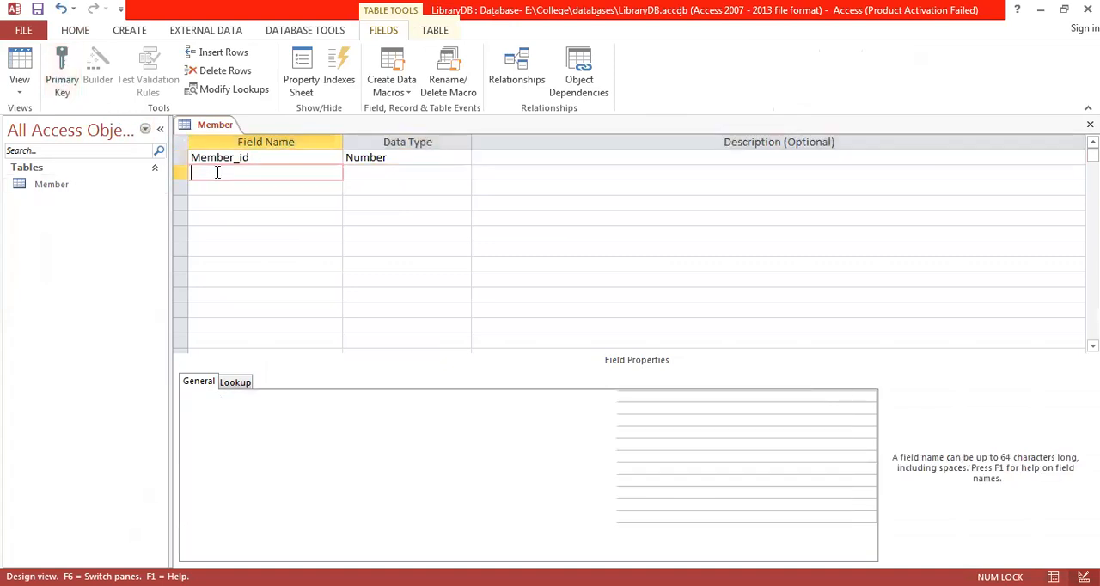
{"action": "type", "text": "Member_nam"}
{"action": "key", "text": "BackSpace"}
{"action": "type", "text": "me"}
{"action": "key", "text": "Delete"}
{"action": "type", "text": "m"}
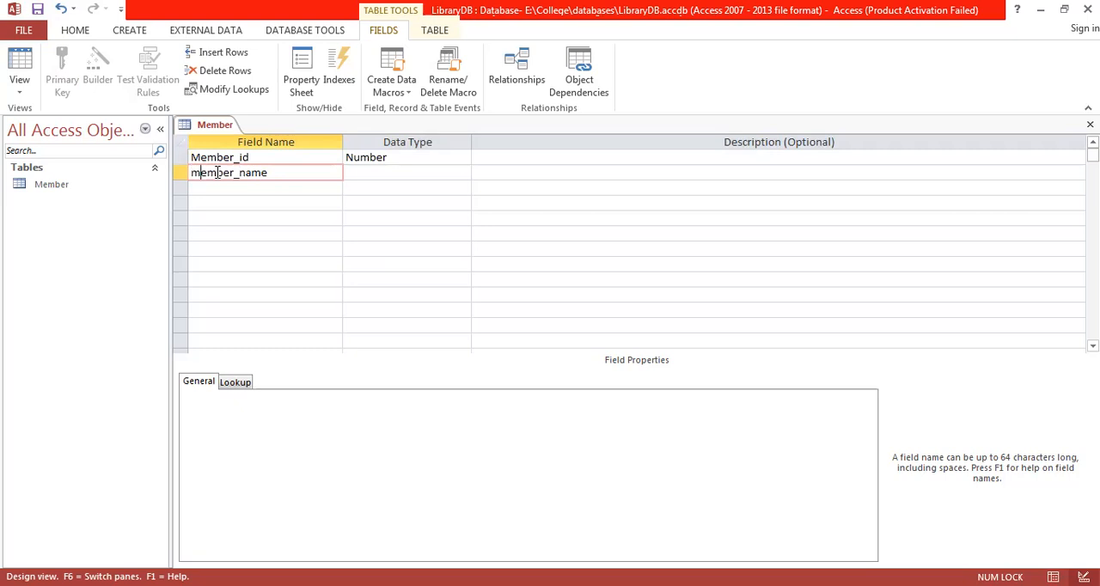
{"action": "key", "text": "Return"}
{"action": "key", "text": "Return"}
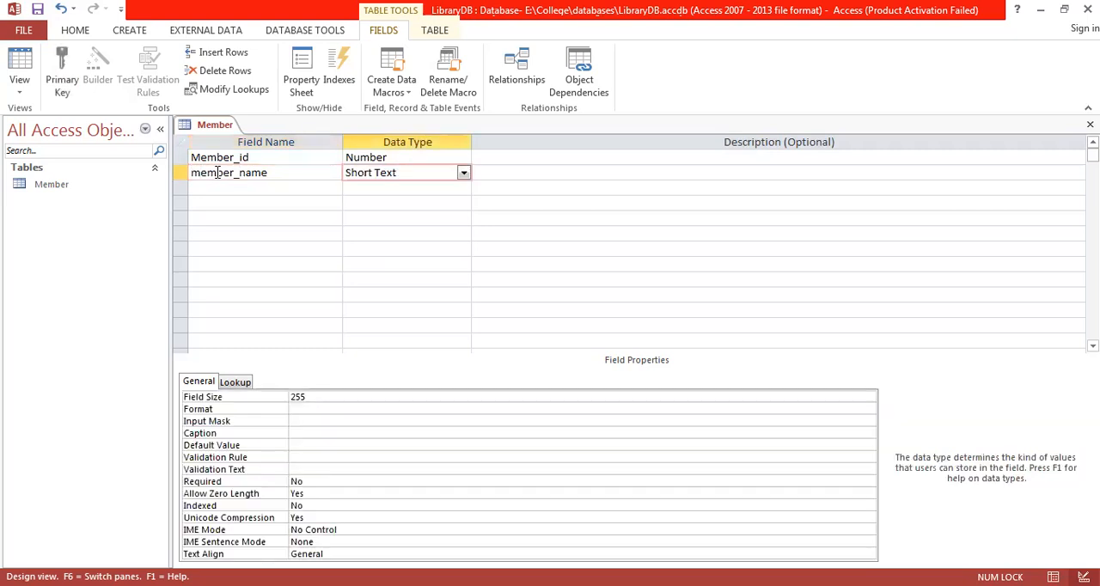
{"action": "key", "text": "Return"}
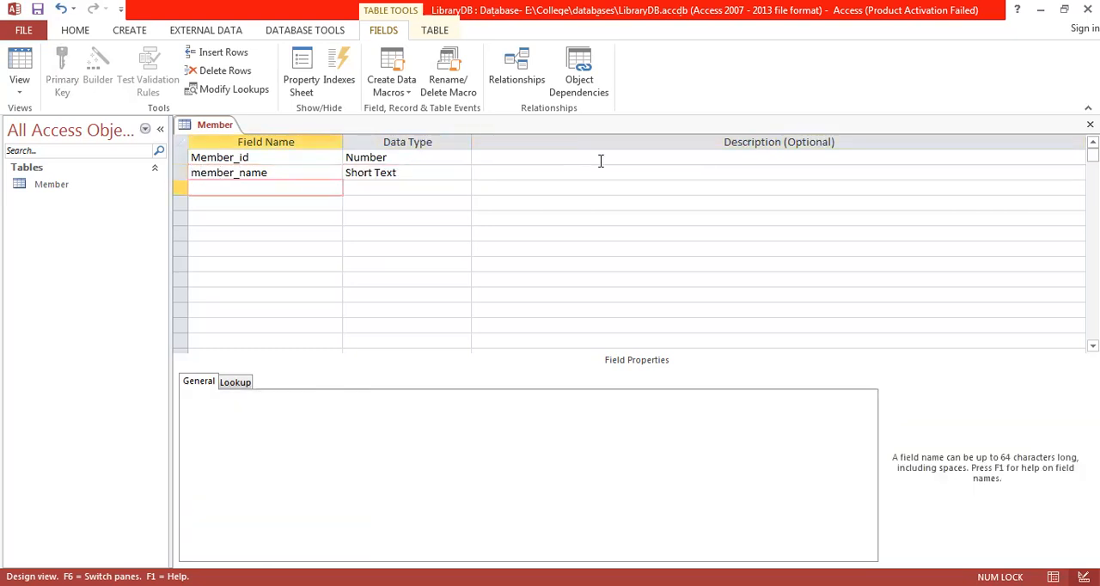
- Add a third field named member_address with the Short Text data type
{"action": "type", "text": "member_address"}
{"action": "key", "text": "Return"}
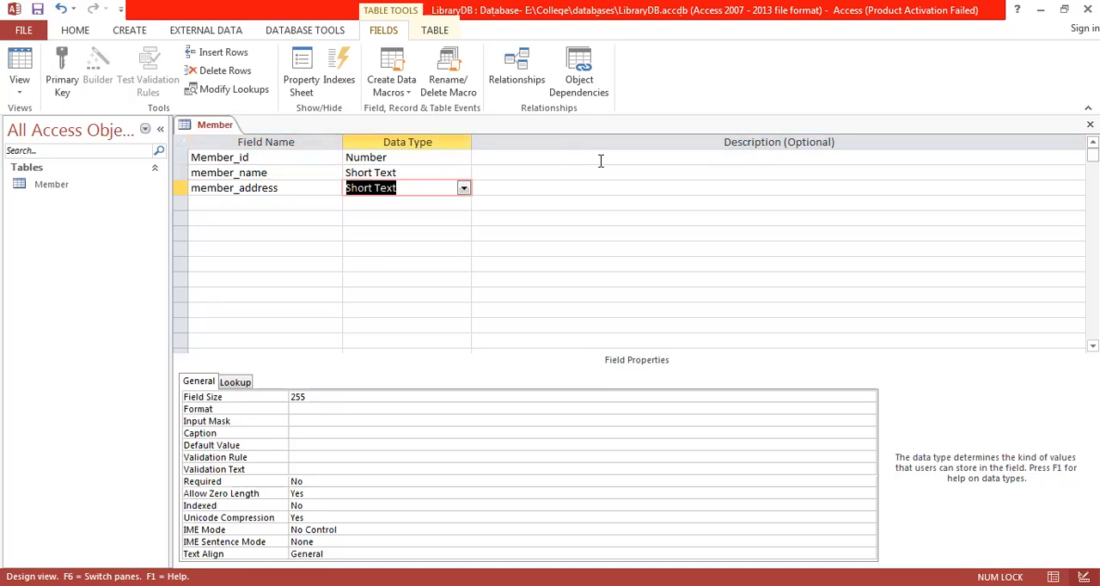
- Rename the first field to lowercase member_id
{"action": "left_click", "coordinate": [194, 156]}
{"action": "key", "text": "Delete"}
{"action": "type", "text": "m"}
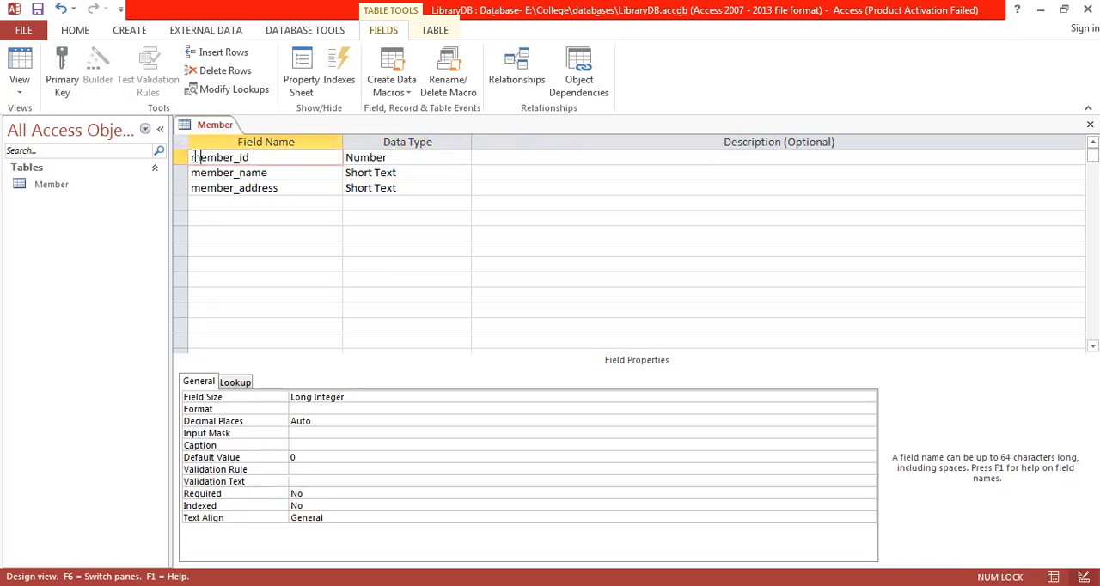
- Save the Member table's design and switch the table to Datasheet View
{"action": "left_click", "coordinate": [235, 203]}
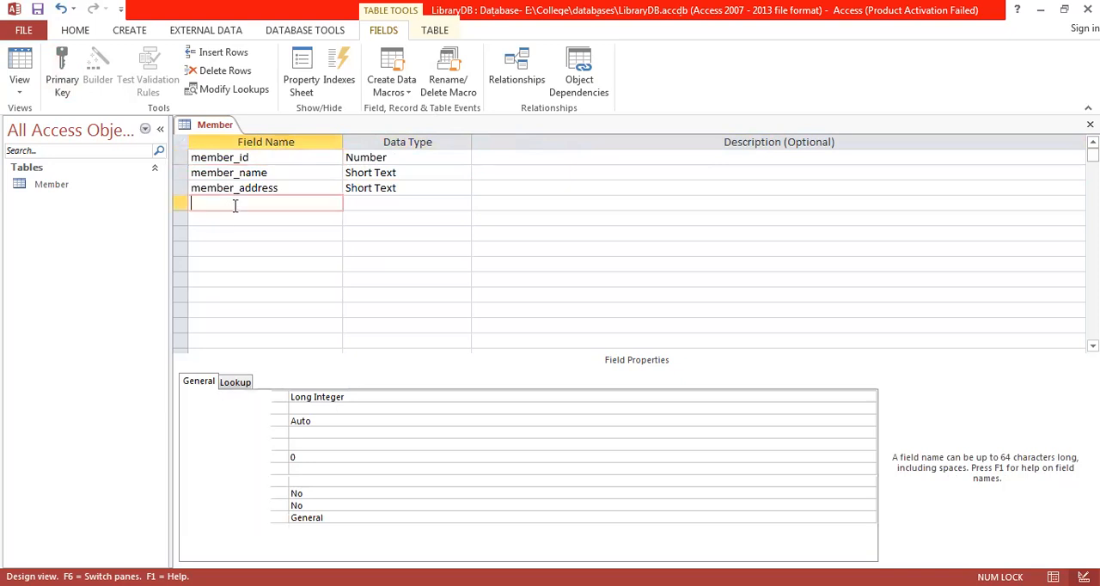
{"action": "right_click", "coordinate": [210, 128]}
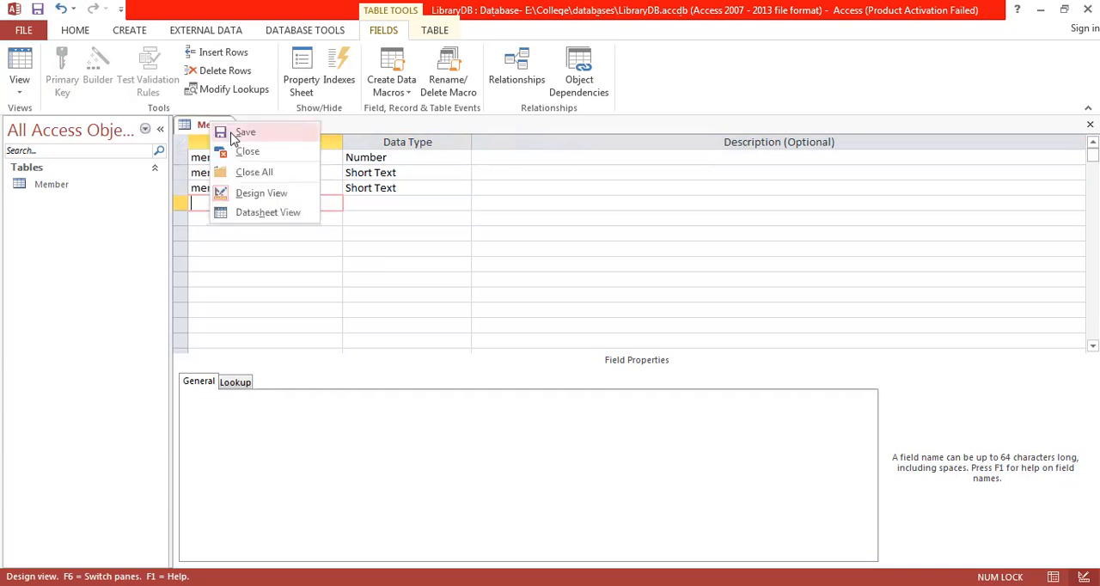
{"action": "left_click", "coordinate": [232, 139]}
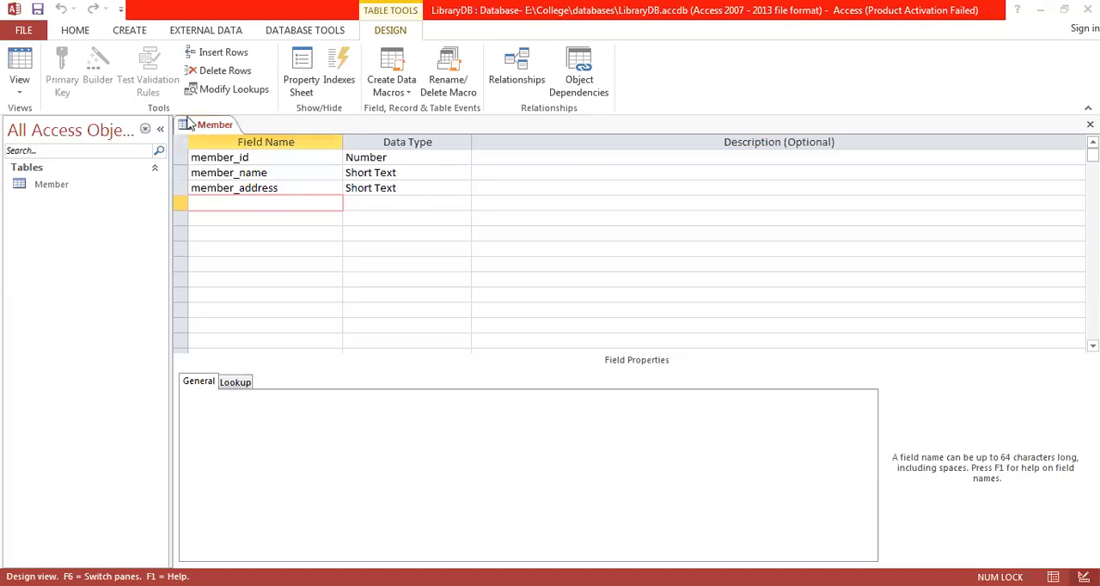
{"action": "left_click", "coordinate": [20, 90]}
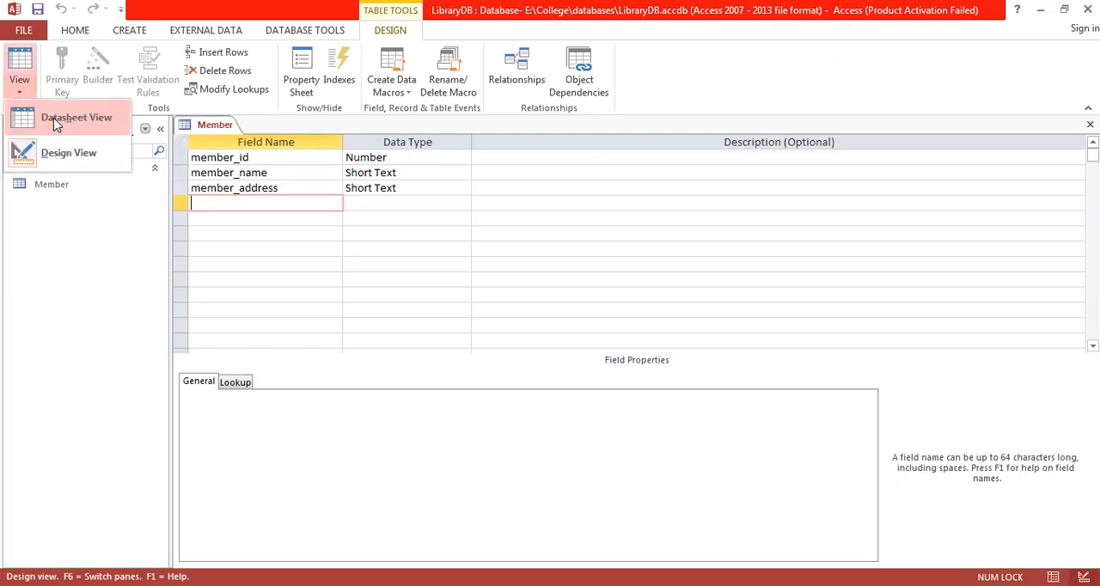
{"action": "left_click", "coordinate": [53, 118]}
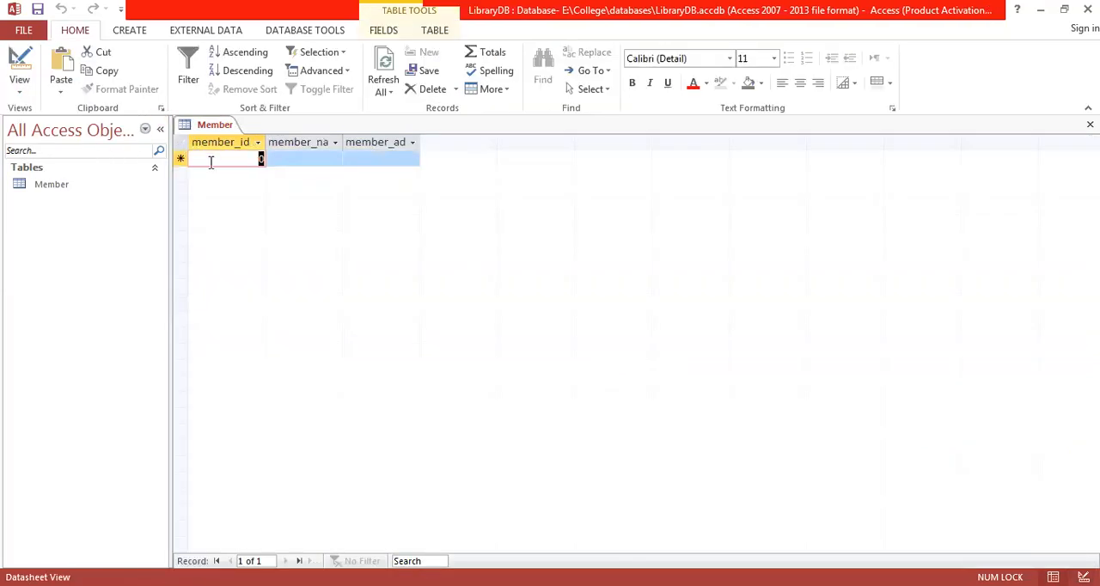
- Enter the first Member record with member_id 1, the member's name and the address Wah
{"action": "type", "text": "1"}
{"action": "key", "text": "Tab"}
{"action": "type", "text": "A"}
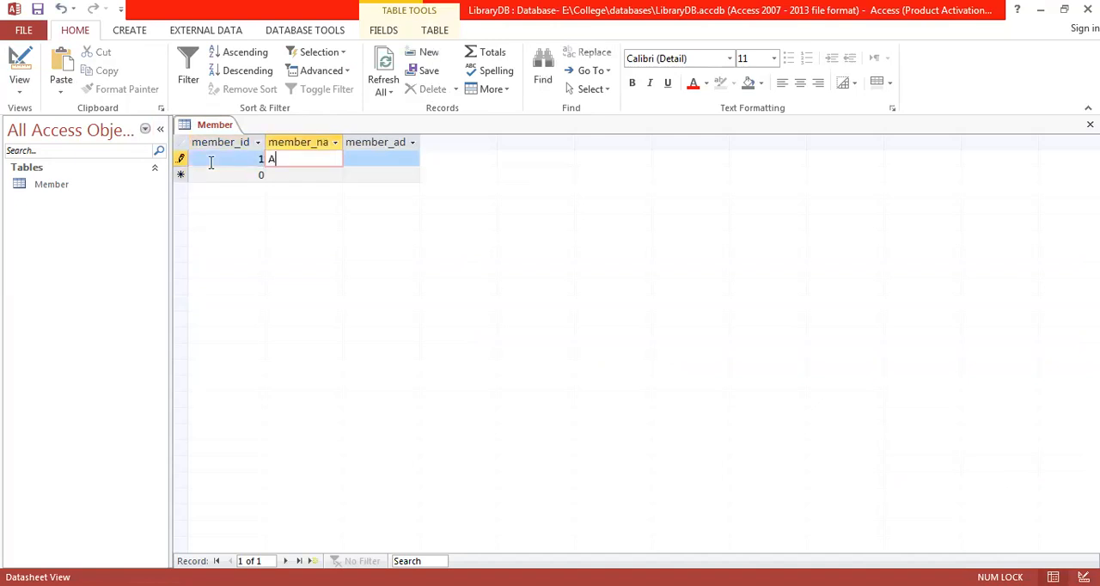
{"action": "type", "text": "li"}
{"action": "key", "text": "Tab"}
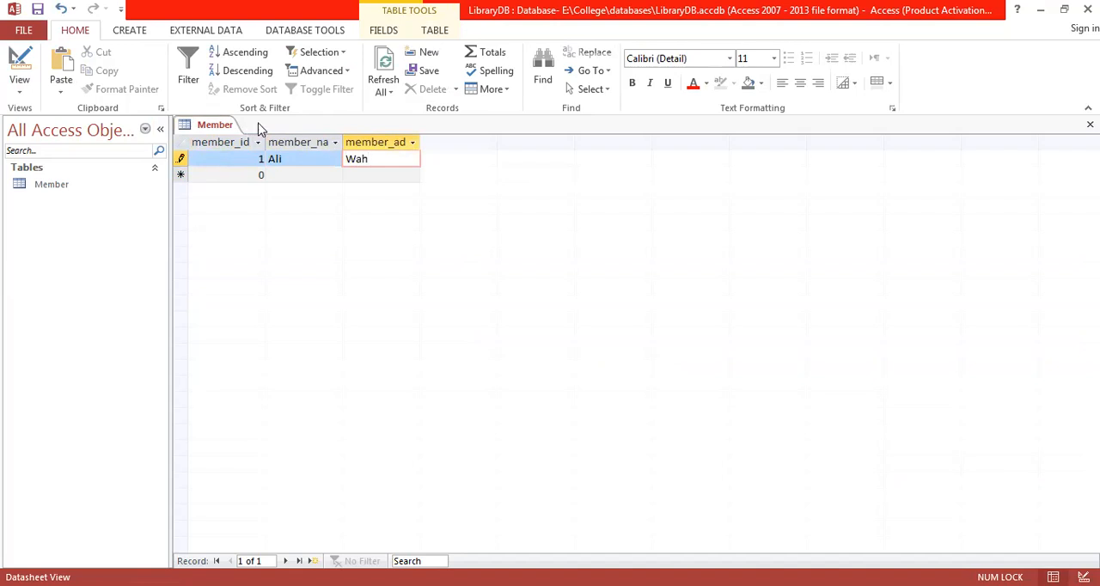
- Widen the member_name and member_address columns to fit their full headings
{"action": "left_click", "coordinate": [344, 141]}
{"action": "left_click_drag", "start_coordinate": [345, 142], "coordinate": [365, 142]}
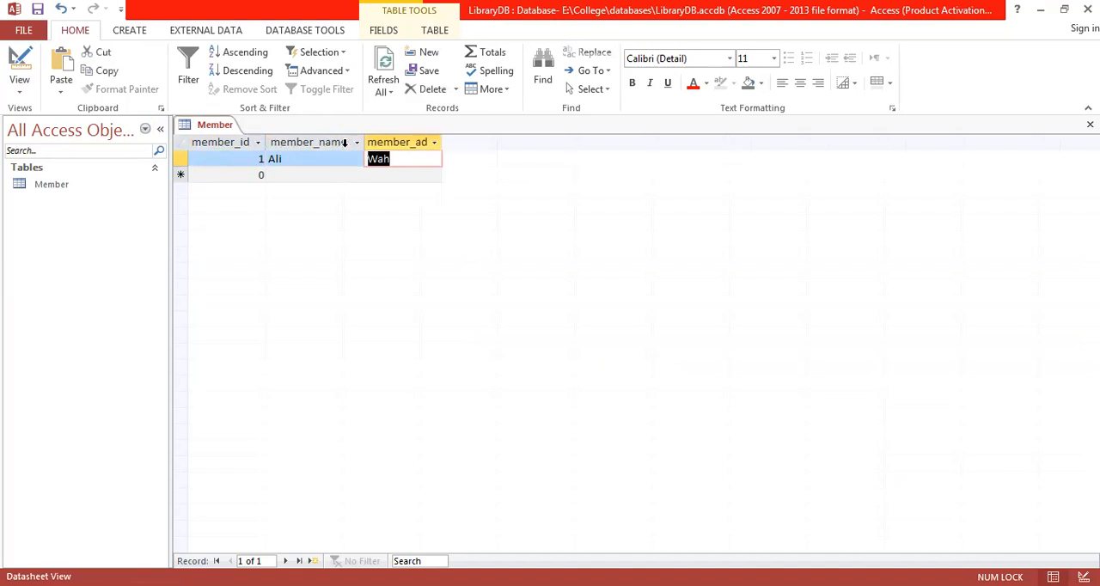
{"action": "double_click", "coordinate": [442, 142]}
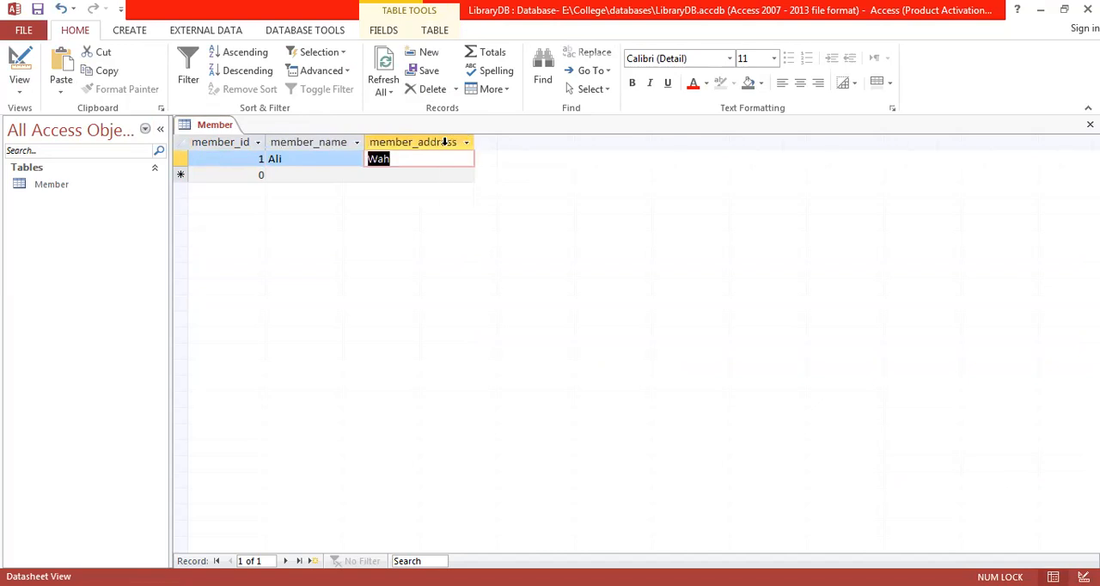
- Enter the second Member record with member_id 2, the member's name and the address Islamabad
{"action": "left_click", "coordinate": [233, 176]}
{"action": "type", "text": "2"}
{"action": "key", "text": "Tab"}
{"action": "type", "text": "Zia"}
{"action": "key", "text": "Tab"}
{"action": "type", "text": "Islamabad"}
{"action": "key", "text": "Tab"}
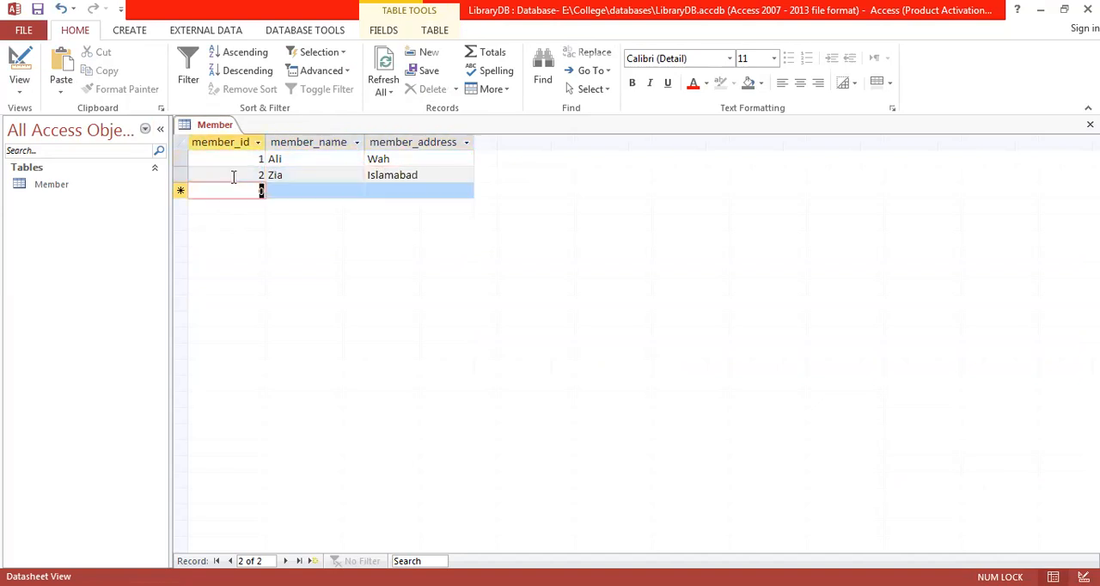
- Enter the third Member record with member_id 3, the member's name and the address Pindi
{"action": "type", "text": "3"}
{"action": "key", "text": "Tab"}
{"action": "type", "text": "Ahmed"}
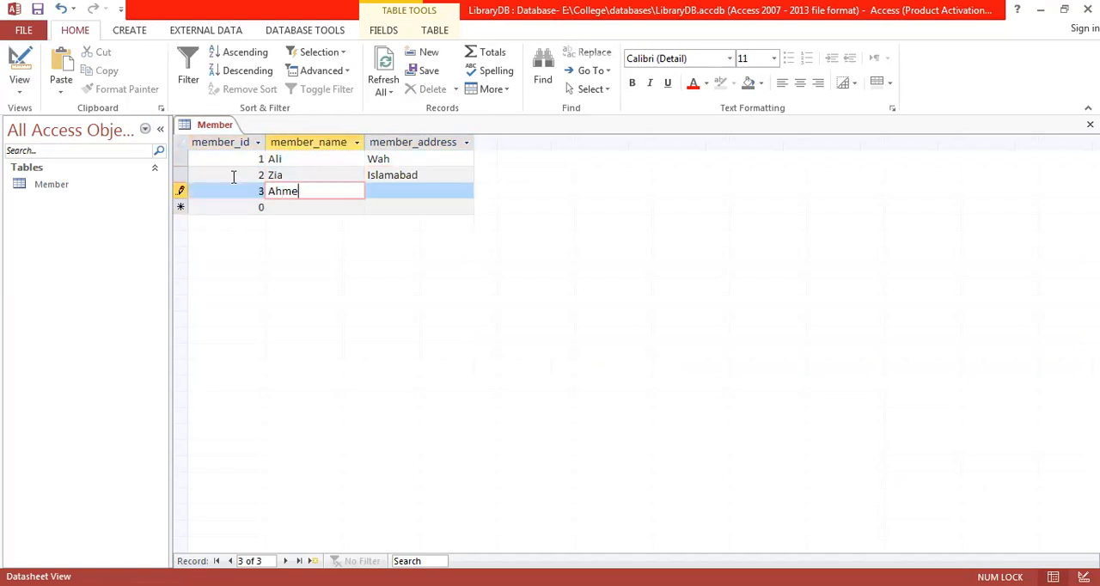
{"action": "key", "text": "Tab"}
{"action": "type", "text": "Pindi"}
{"action": "key", "text": "Tab"}
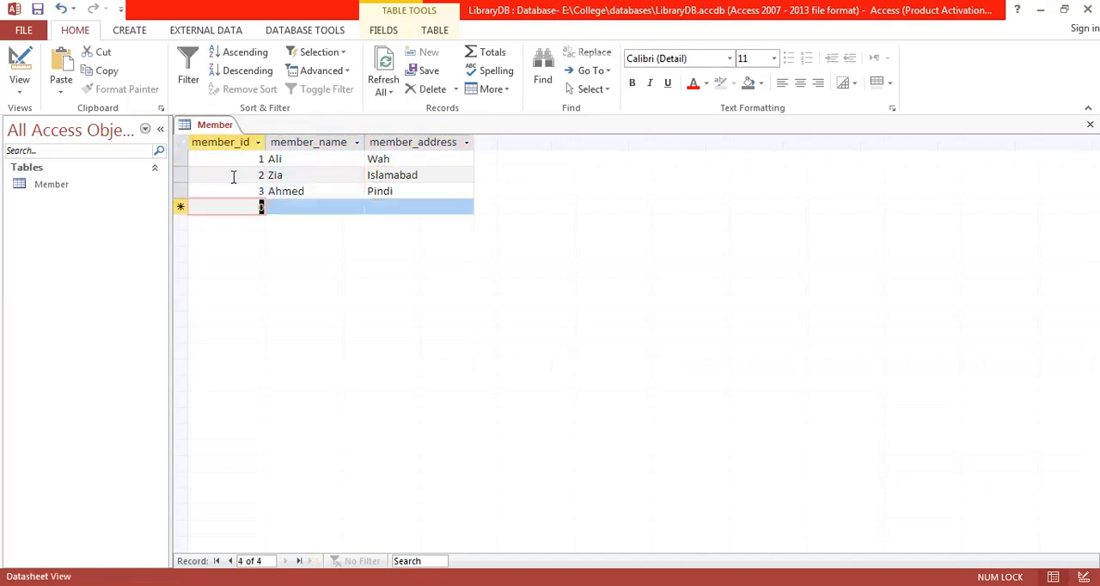
- Close the Member table and save the changes to its layout
{"action": "right_click", "coordinate": [222, 128]}
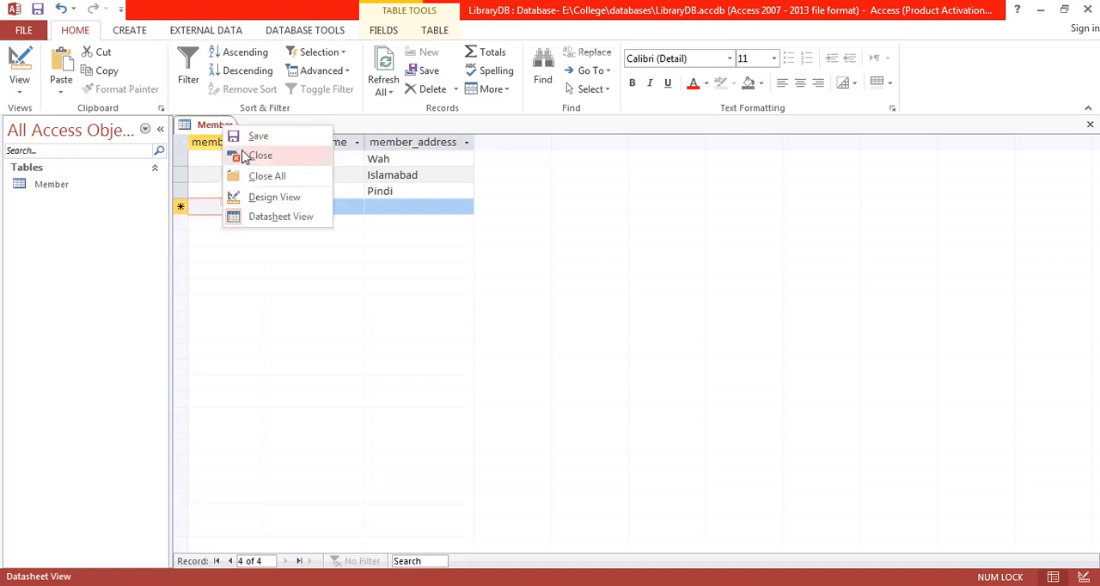
{"action": "left_click", "coordinate": [258, 155]}
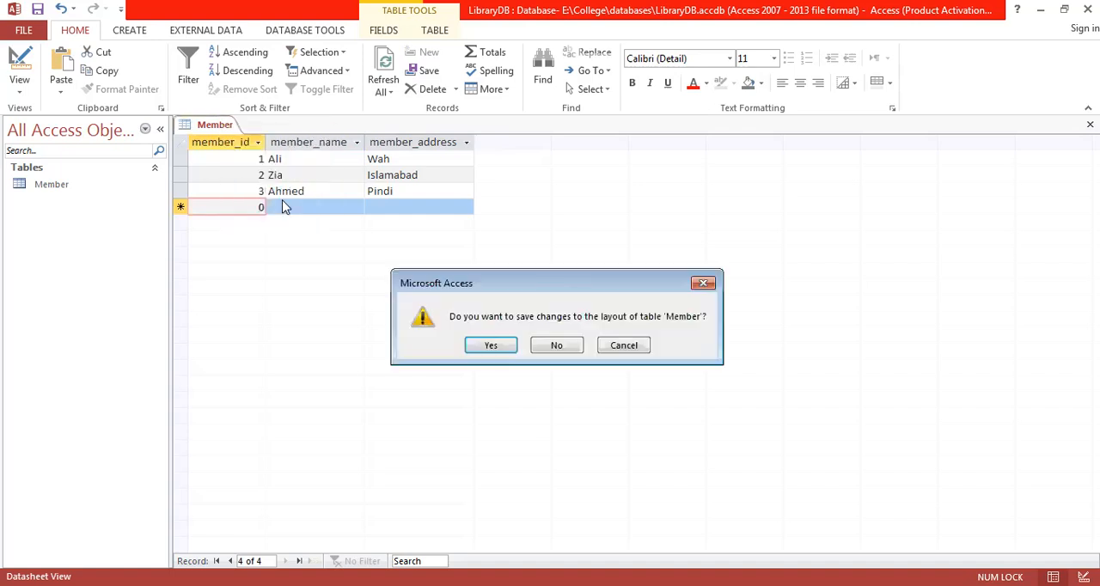
{"action": "left_click", "coordinate": [493, 350]}
- Create a new table in Design View and add a book_id field with the Number data type
{"action": "left_click", "coordinate": [134, 36]}
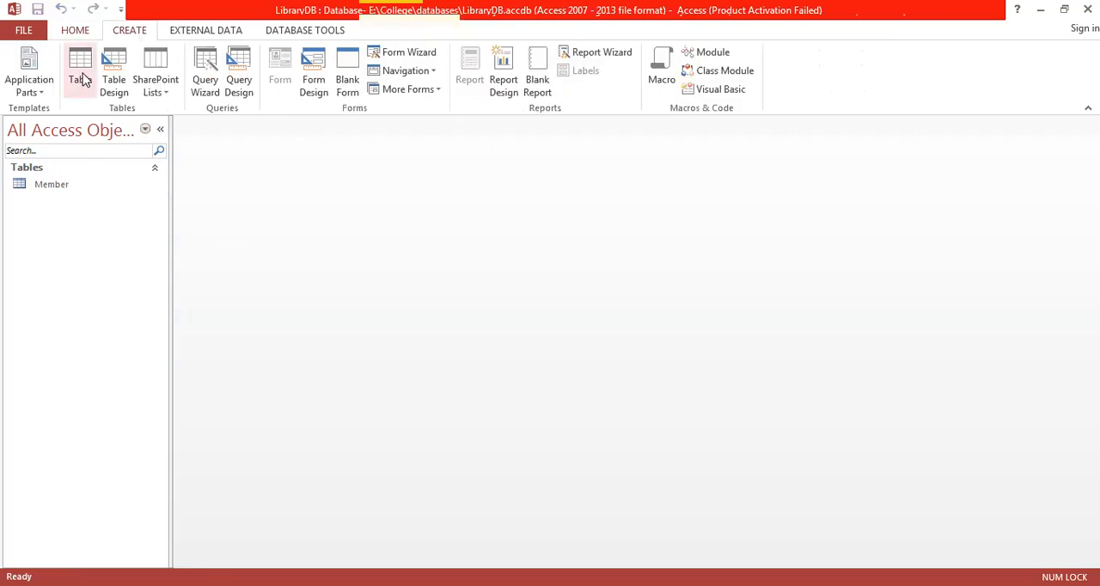
{"action": "left_click", "coordinate": [113, 77]}
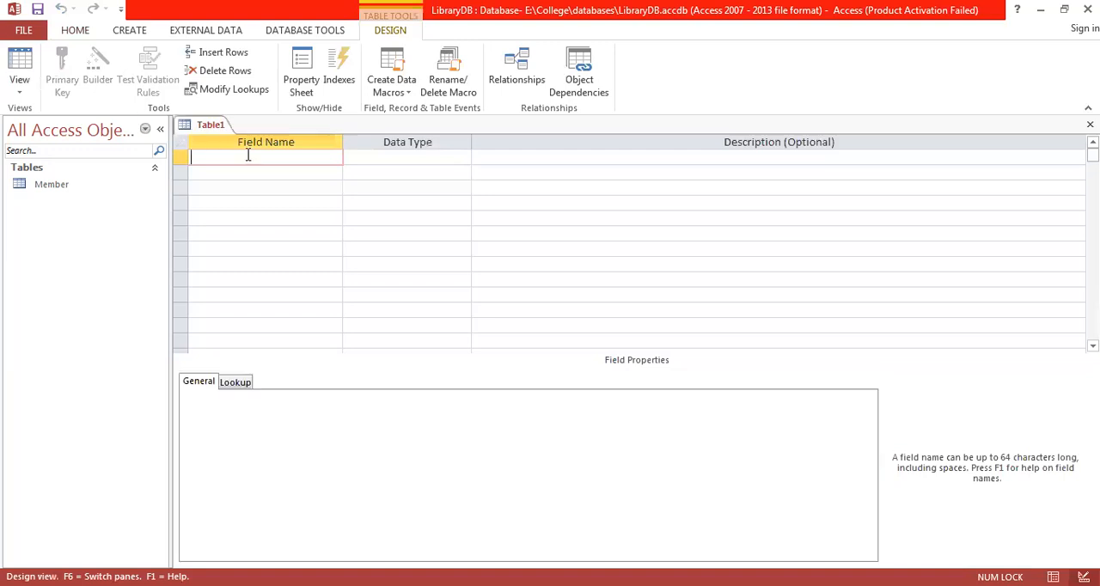
{"action": "type", "text": "book_id"}
{"action": "key", "text": "Tab"}
{"action": "type", "text": "Number"}
{"action": "key", "text": "Tab"}
- Add a book_title field with the Short Text data type below book_id
{"action": "key", "text": "Tab"}
{"action": "type", "text": "book_"}
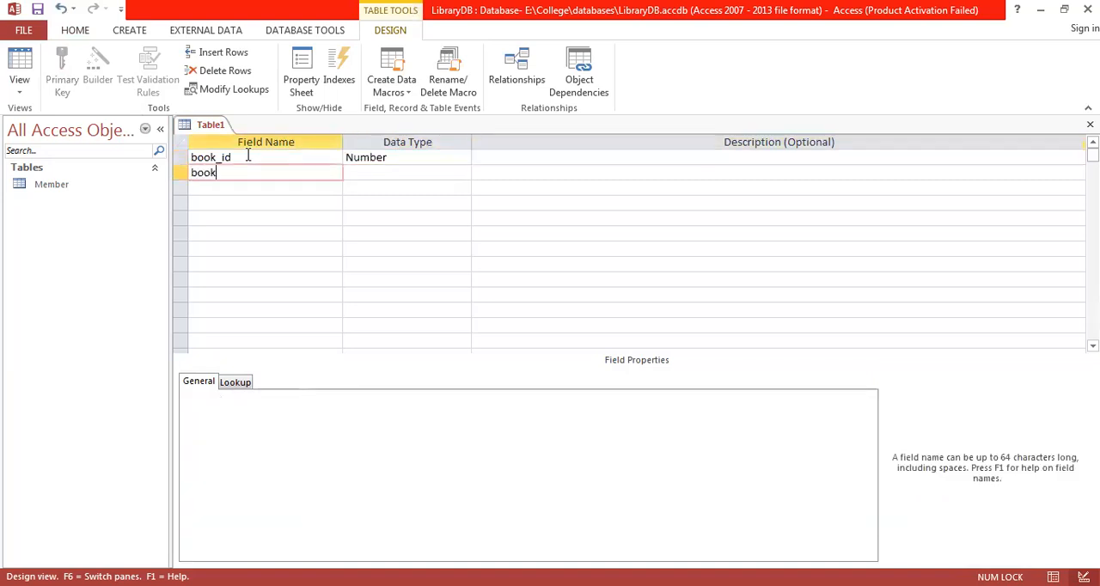
{"action": "type", "text": "title"}
{"action": "key", "text": "Tab"}
{"action": "key", "text": "Tab"}
{"action": "key", "text": "Tab"}
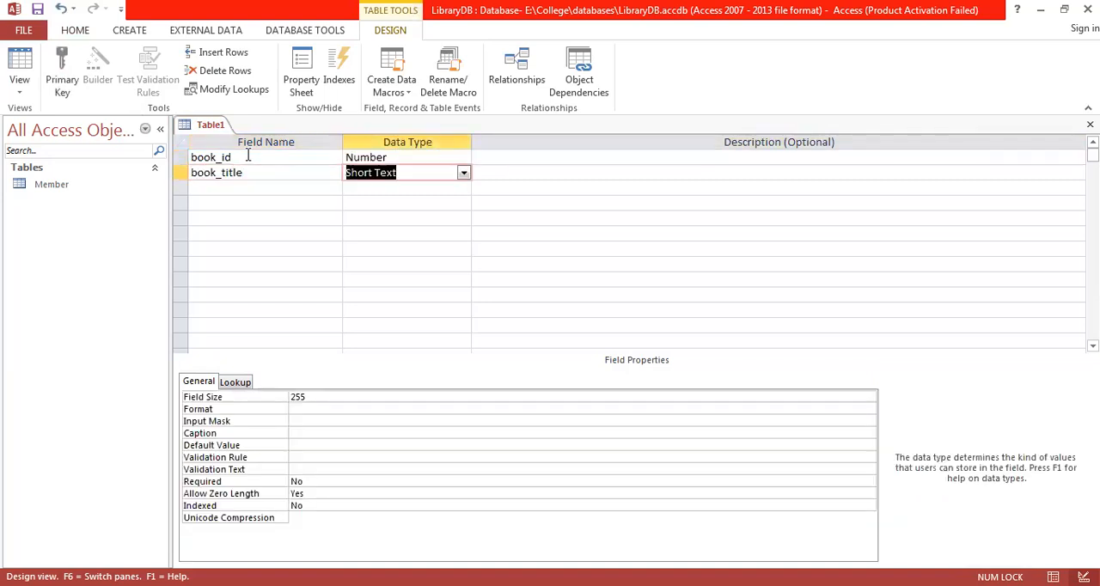
- Add a book_author field with the Short Text data type below book_title
{"action": "type", "text": "b"}
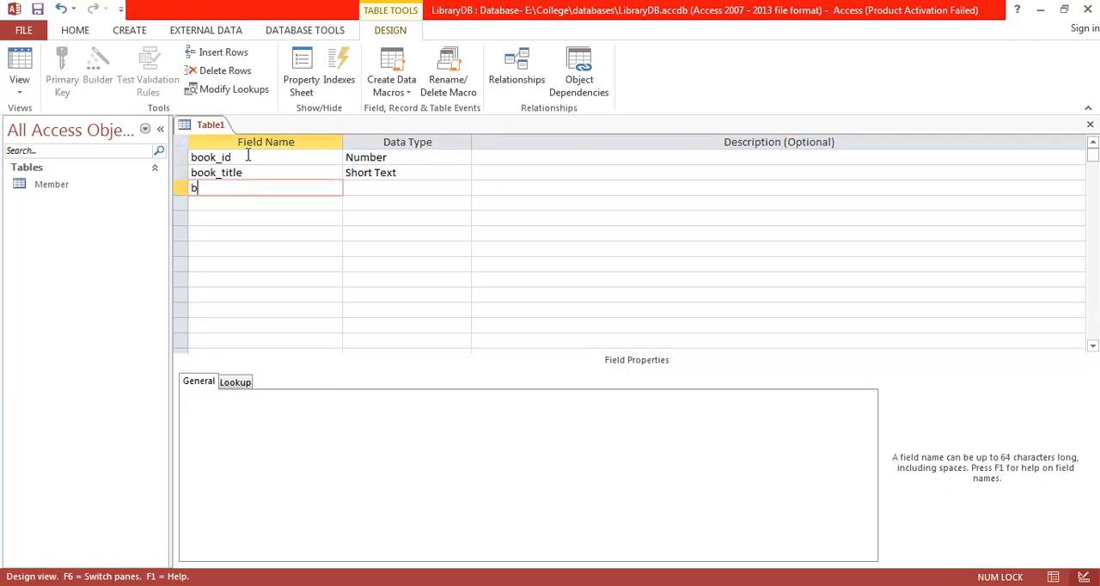
{"action": "type", "text": "ook_author"}
{"action": "key", "text": "Tab"}
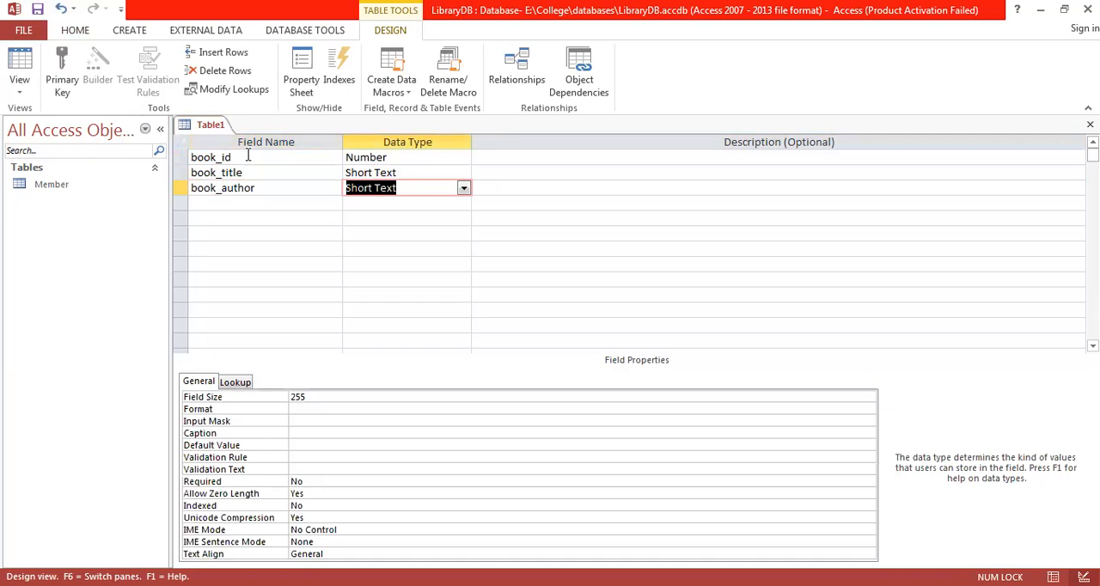
{"action": "key", "text": "Tab"}
{"action": "key", "text": "Tab"}
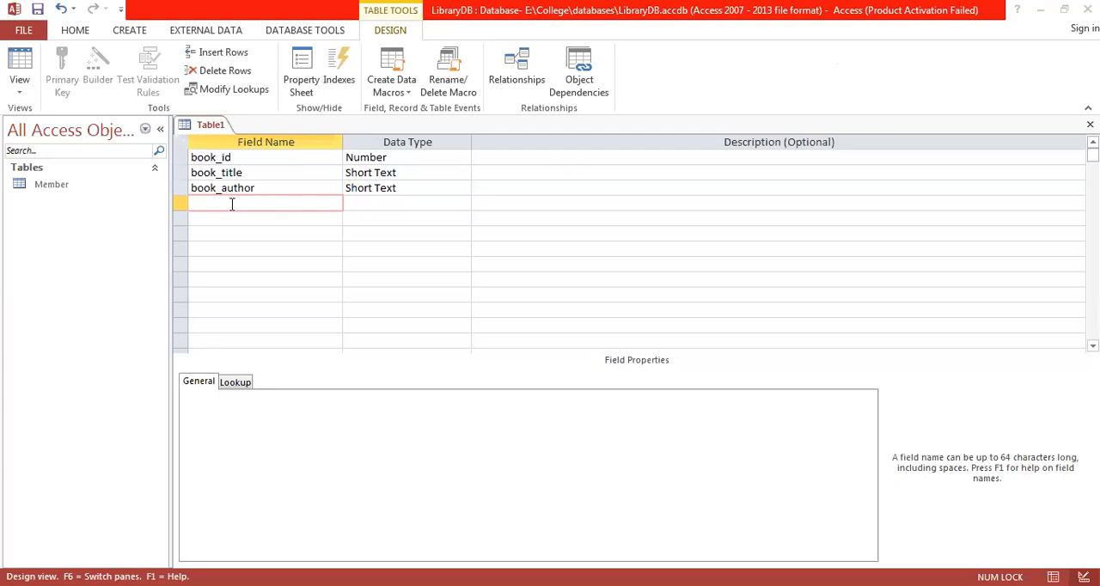
- Add a member_id field with the Number data type below book_author
{"action": "type", "text": "member_id"}
{"action": "left_click", "coordinate": [376, 203]}
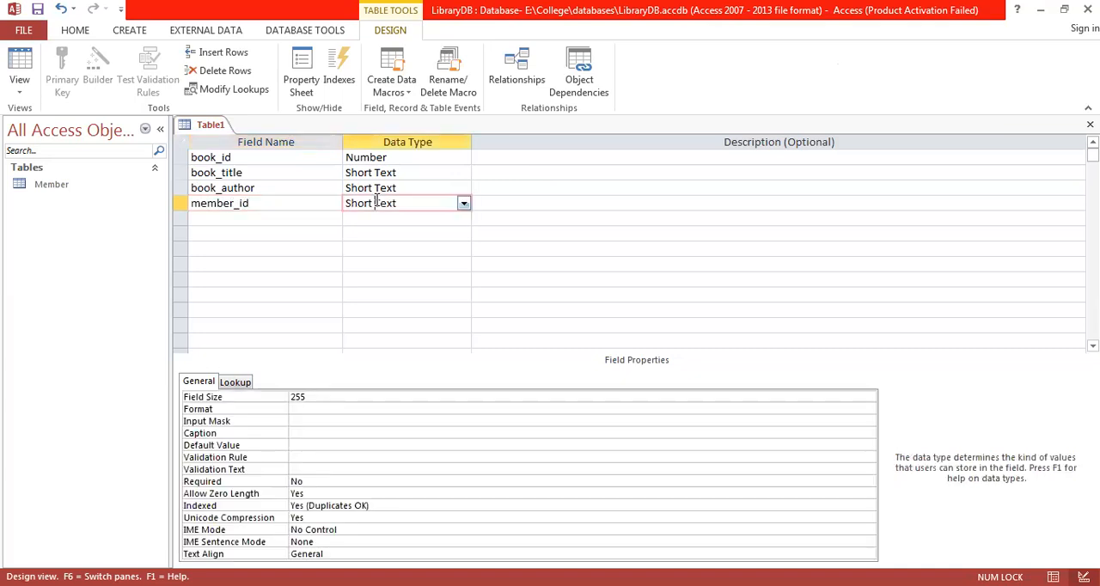
{"action": "left_click", "coordinate": [463, 203]}
{"action": "left_click", "coordinate": [387, 249]}
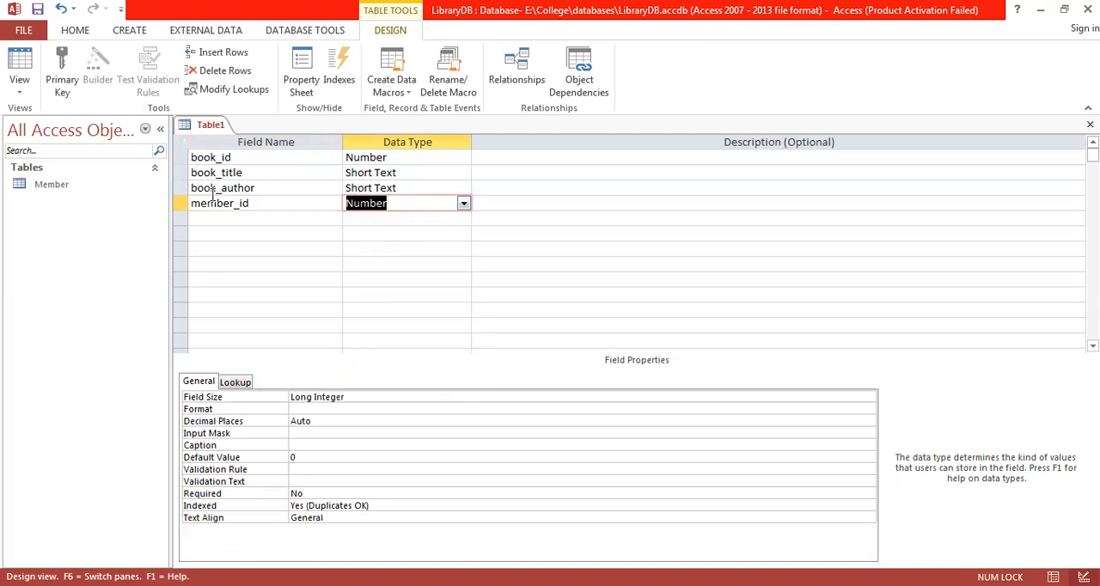
- Save the new table under the name book without creating a primary key
{"action": "right_click", "coordinate": [213, 128]}
{"action": "left_click", "coordinate": [243, 135]}
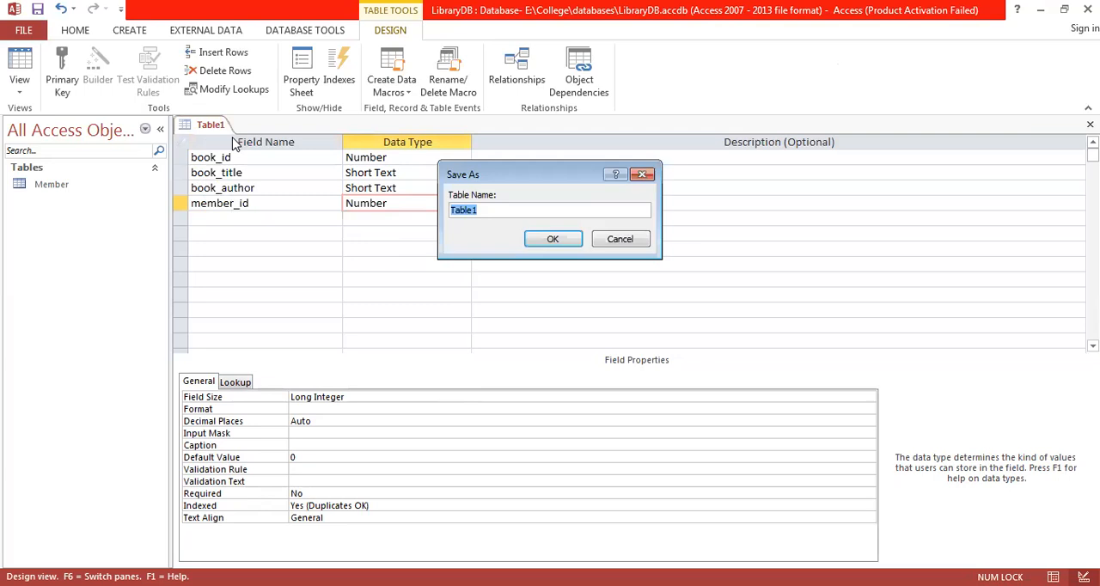
{"action": "type", "text": "book"}
{"action": "left_click", "coordinate": [555, 240]}
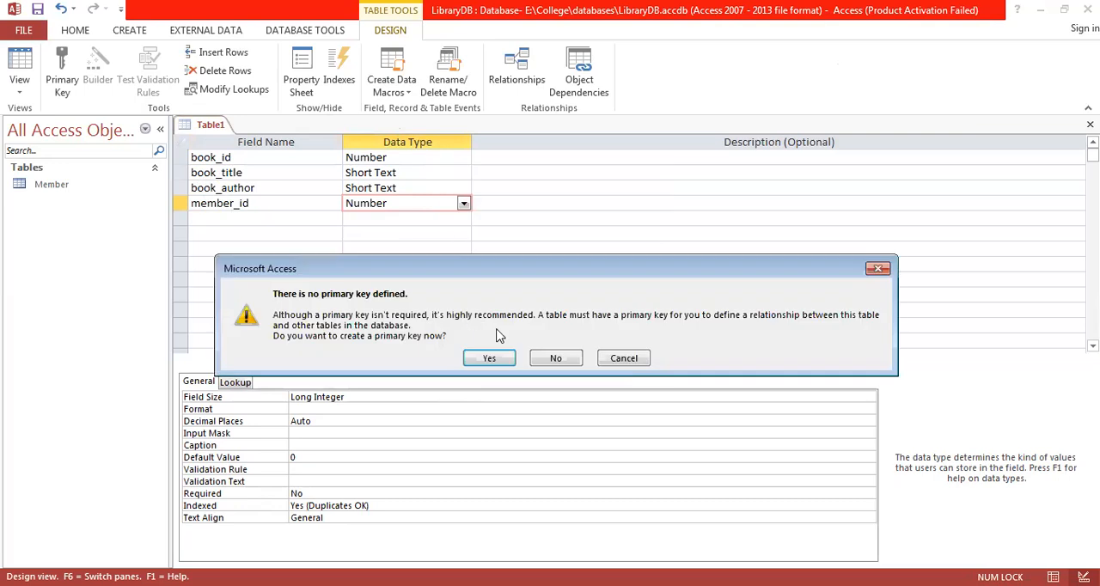
{"action": "left_click", "coordinate": [556, 360]}
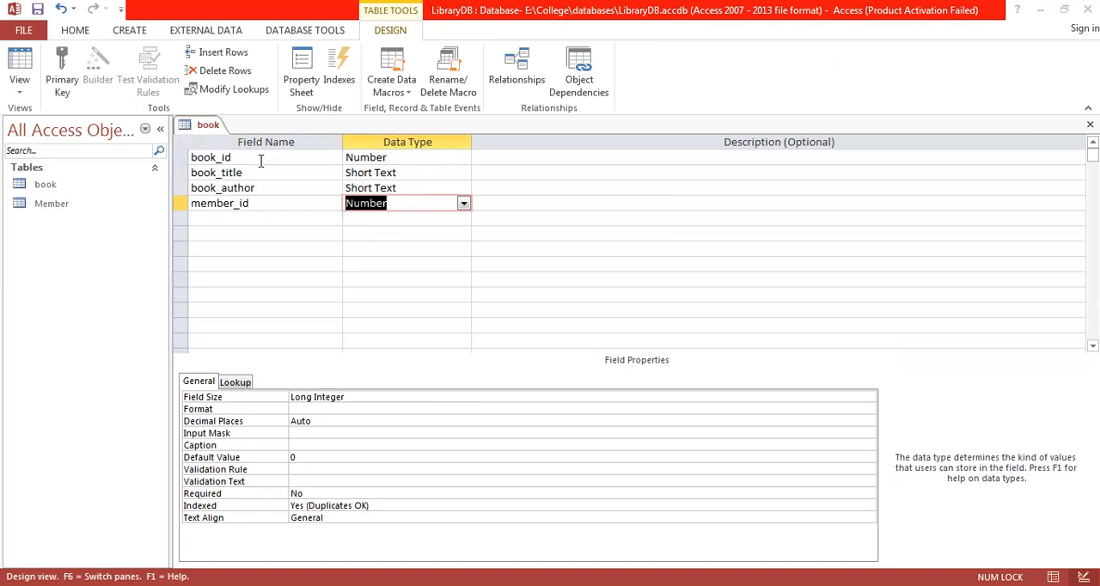
- In Datasheet View, enter the first record with book_id 1, title Java, the author's name and member_id 1, and fit the book_author column to its heading
{"action": "left_click", "coordinate": [20, 86]}
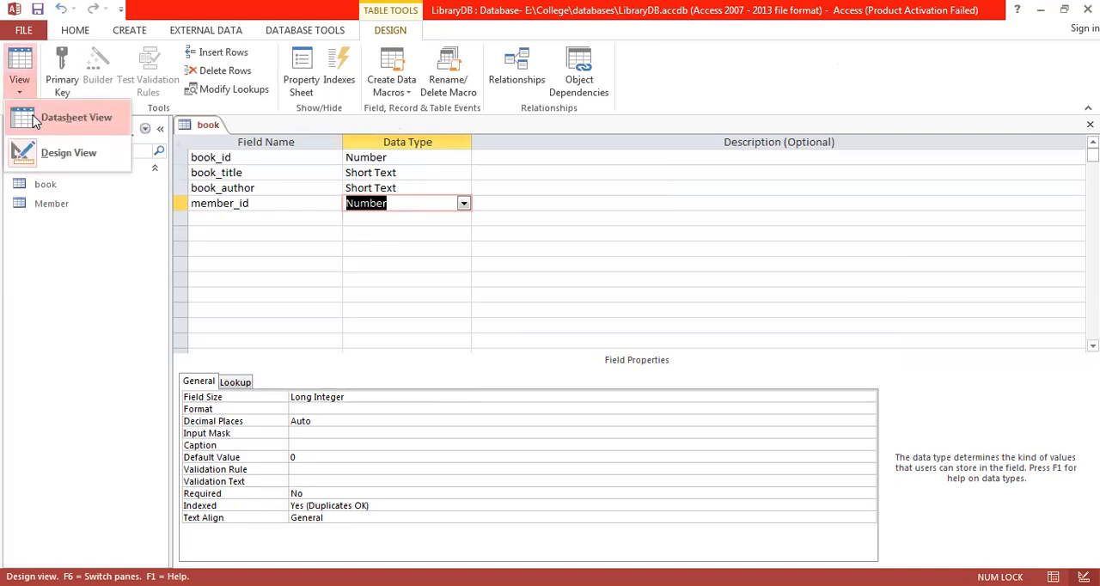
{"action": "left_click", "coordinate": [38, 127]}
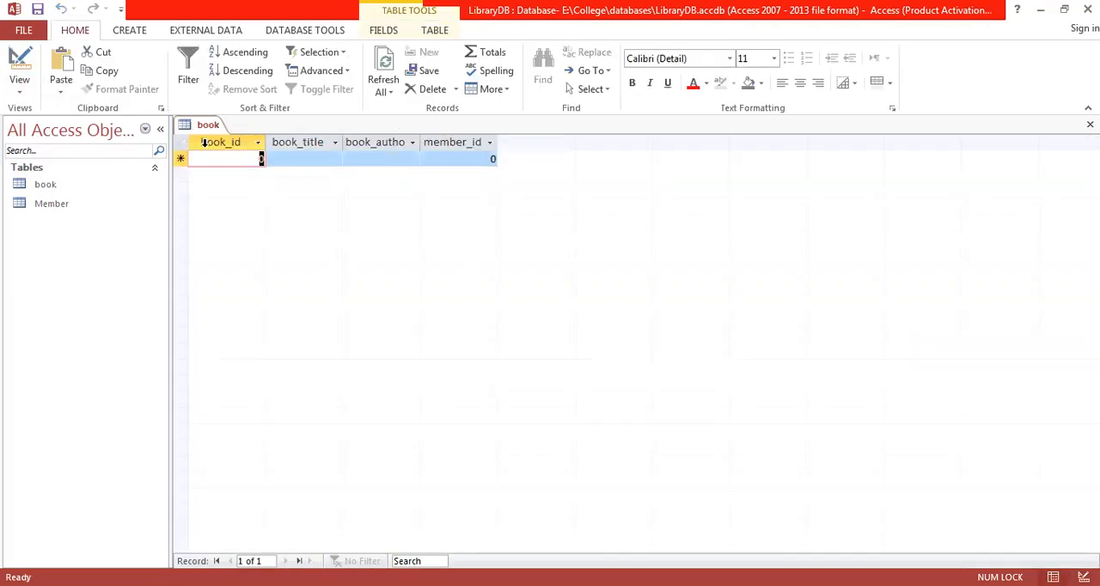
{"action": "type", "text": "1"}
{"action": "key", "text": "Tab"}
{"action": "type", "text": "Jav"}
{"action": "key", "text": "Caps_Lock"}
{"action": "key", "text": "Caps_Lock"}
{"action": "type", "text": "a"}
{"action": "key", "text": "Tab"}
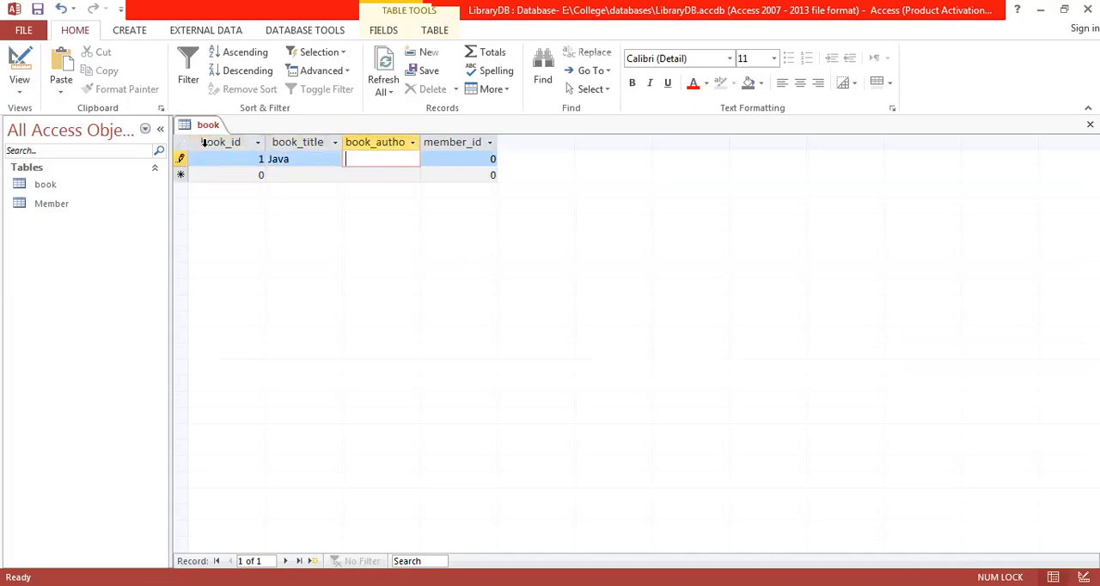
{"action": "type", "text": "Robert"}
{"action": "key", "text": "Tab"}
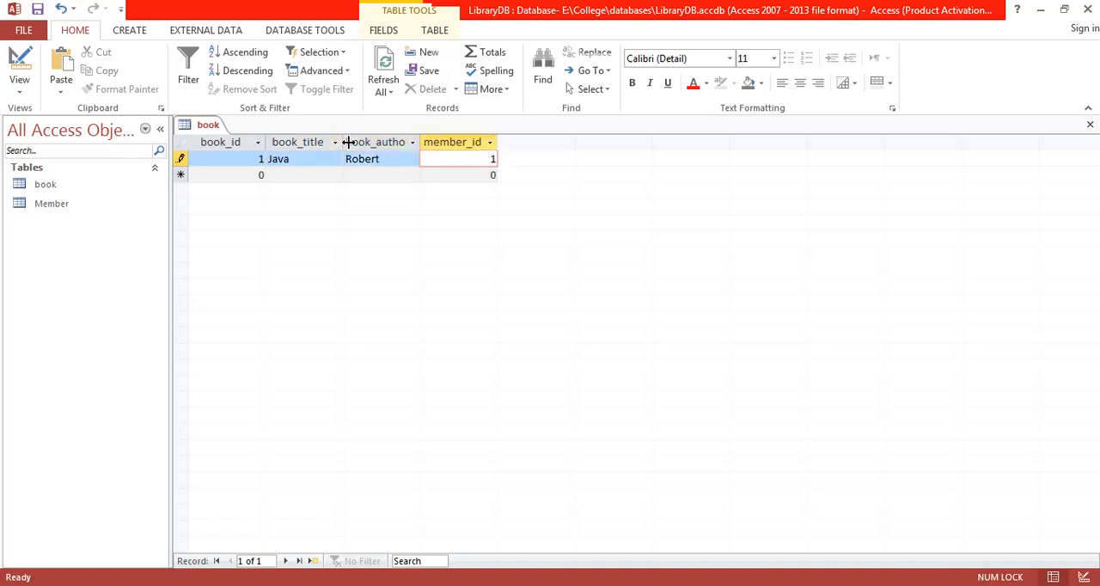
{"action": "double_click", "coordinate": [420, 141]}
{"action": "type", "text": "1"}
- Enter the second book record with book_id 2, title C++ and the author's name, leaving member_id at its default
{"action": "left_click", "coordinate": [254, 175]}
{"action": "type", "text": "2"}
{"action": "key", "text": "Tab"}
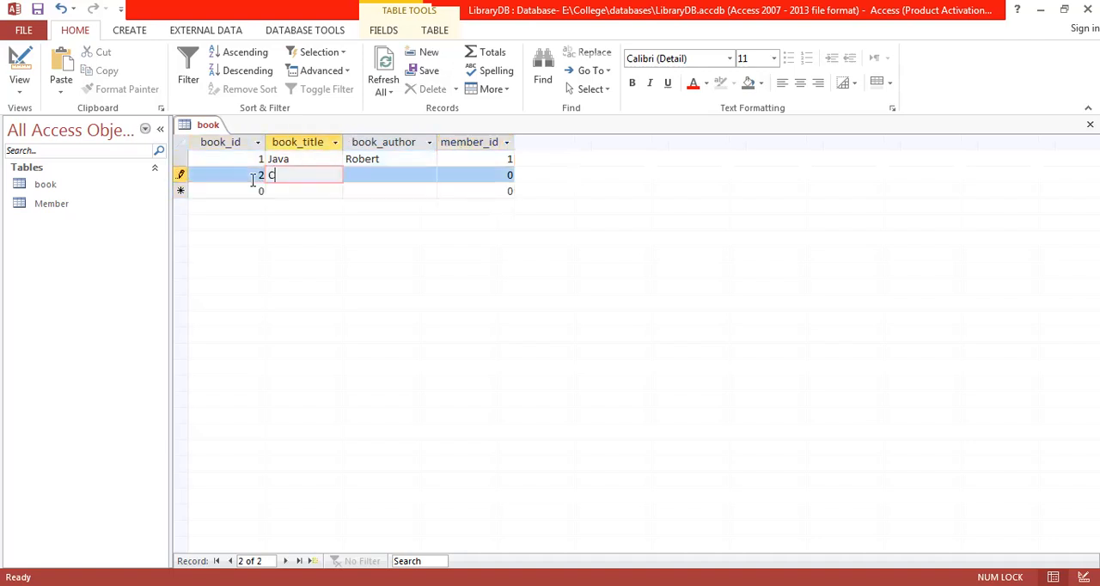
{"action": "key", "text": "Tab"}
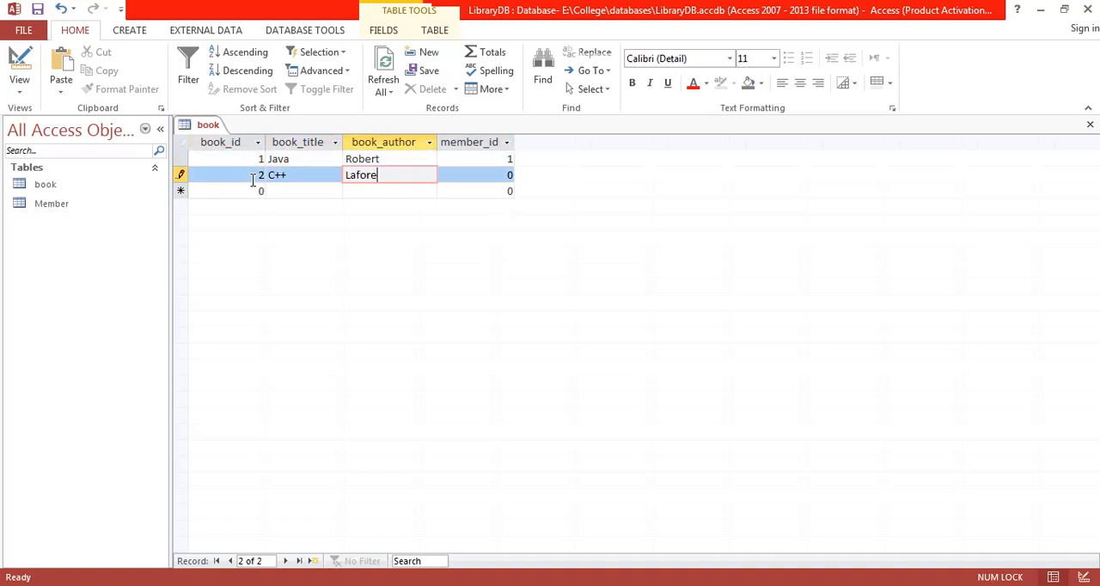
{"action": "key", "text": "Tab"}
- Enter the third book record with book_id 3, title Physics, the author's name and member_id 3
{"action": "key", "text": "Tab"}
{"action": "type", "text": "3"}
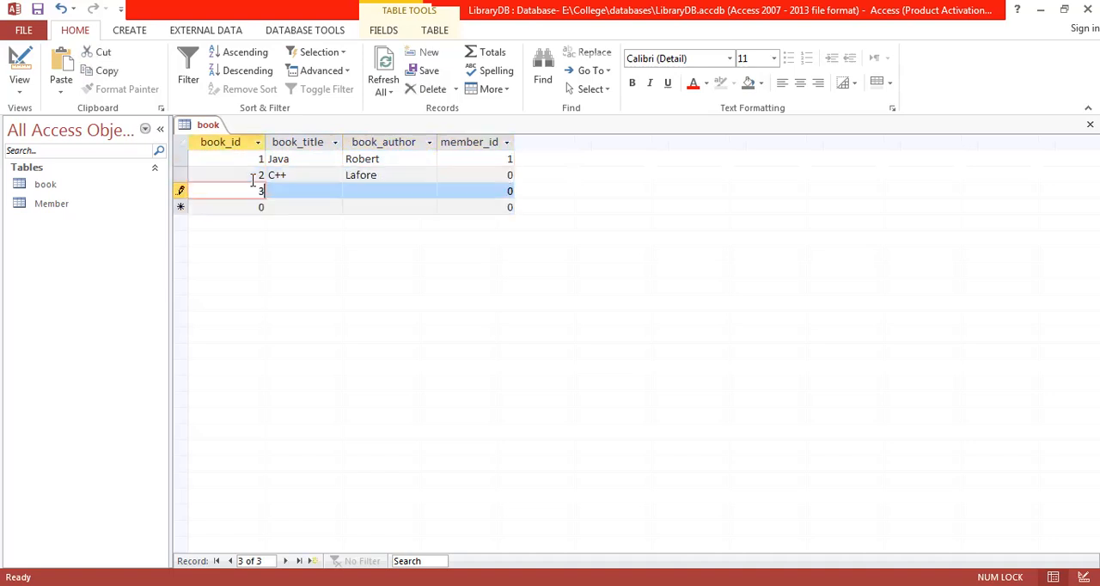
{"action": "key", "text": "Tab"}
{"action": "type", "text": "Physics"}
{"action": "key", "text": "Tab"}
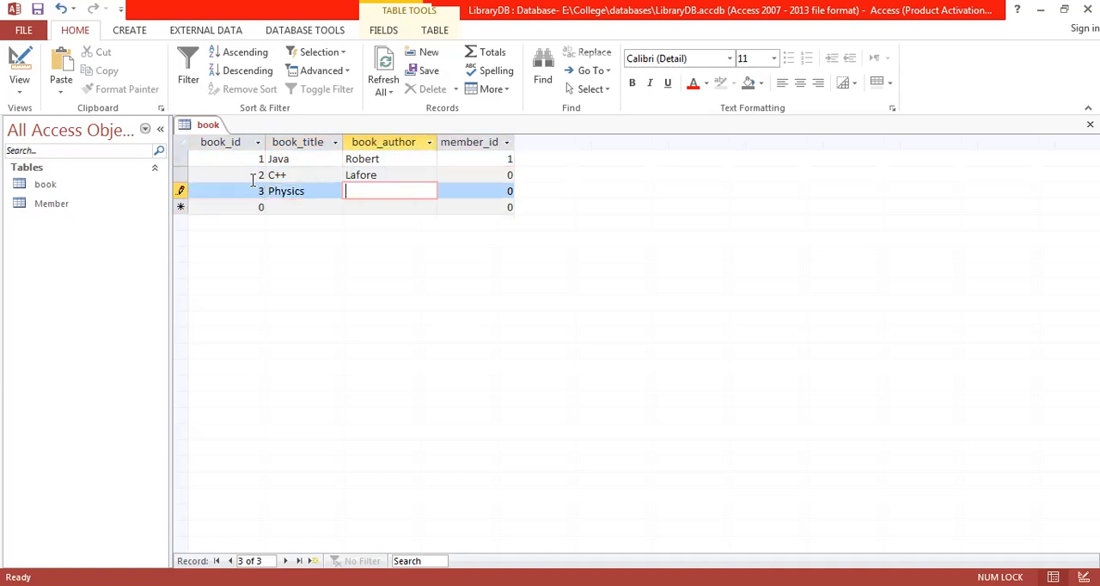
{"action": "type", "text": "Abd"}
{"action": "key", "text": "Tab"}
{"action": "type", "text": "3"}
{"action": "key", "text": "Tab"}
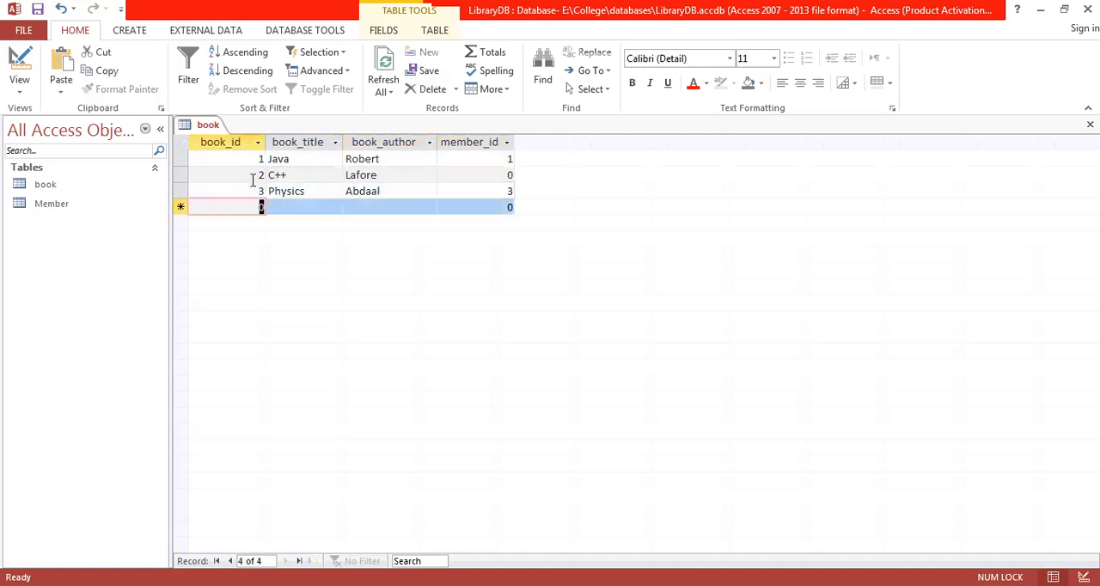
- Close the book table and save the changes to its layout
{"action": "right_click", "coordinate": [205, 131]}
{"action": "left_click", "coordinate": [240, 164]}
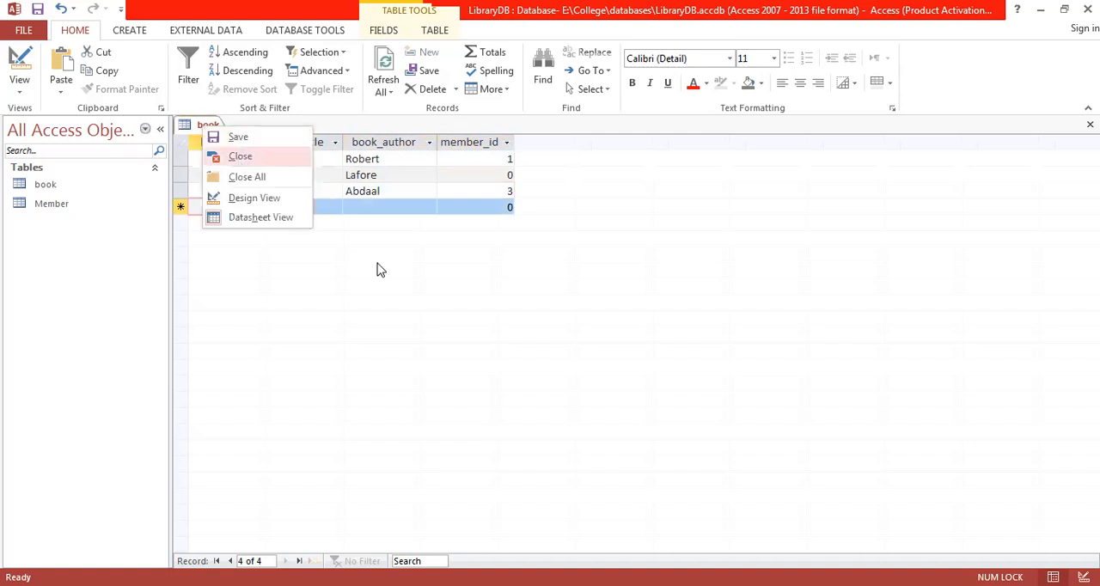
{"action": "left_click", "coordinate": [477, 344]}
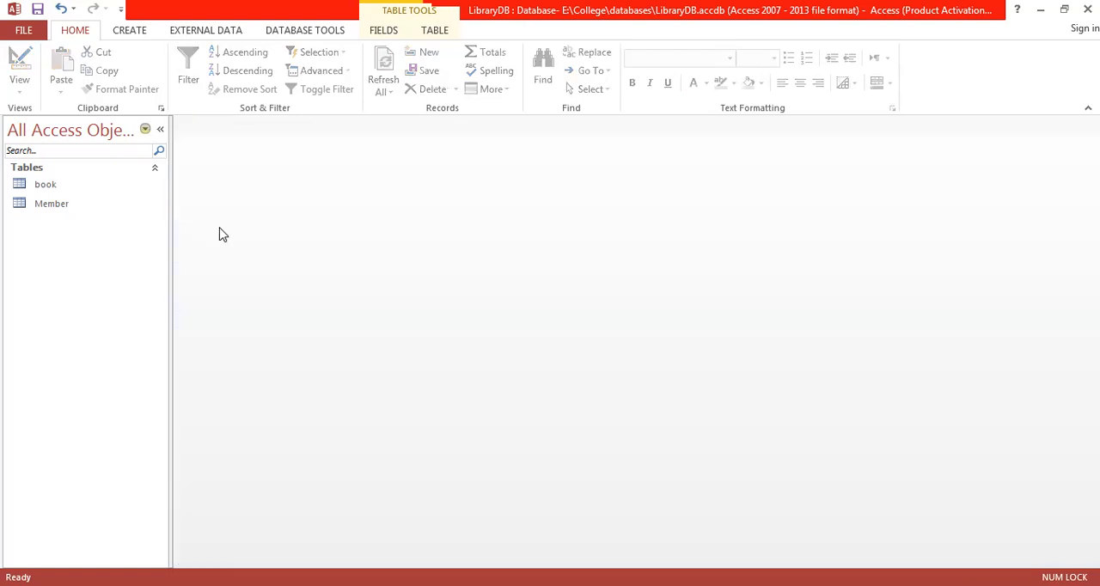
- Open the book and Member tables in Datasheet View
{"action": "left_click", "coordinate": [72, 190]}
{"action": "double_click", "coordinate": [73, 191]}
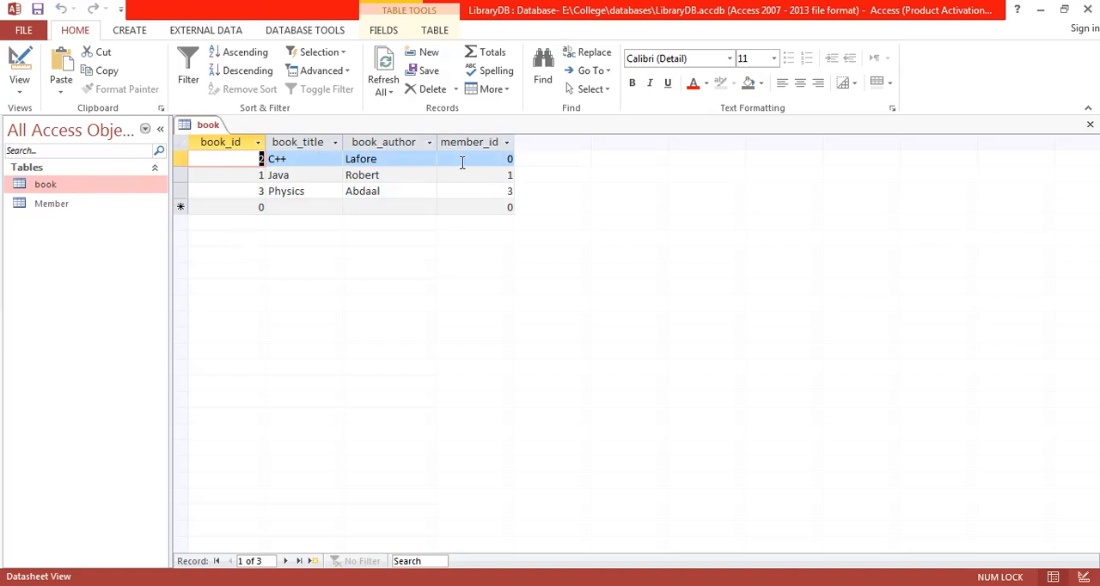
{"action": "double_click", "coordinate": [56, 211]}
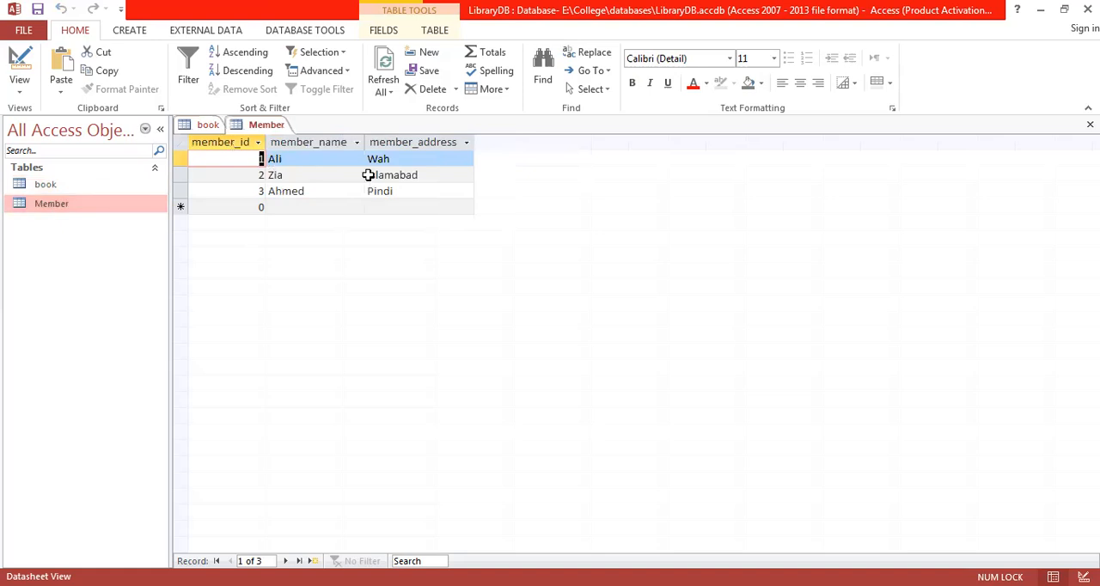
- Show the book table in Design View and set book_id as its primary key
{"action": "left_click", "coordinate": [197, 127]}
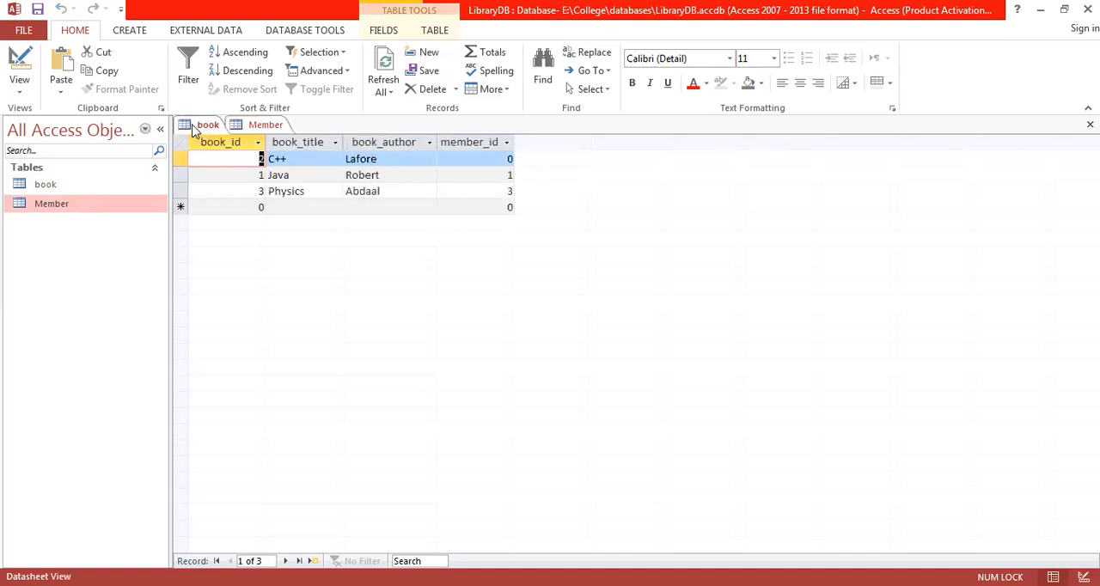
{"action": "left_click", "coordinate": [22, 93]}
{"action": "left_click", "coordinate": [62, 160]}
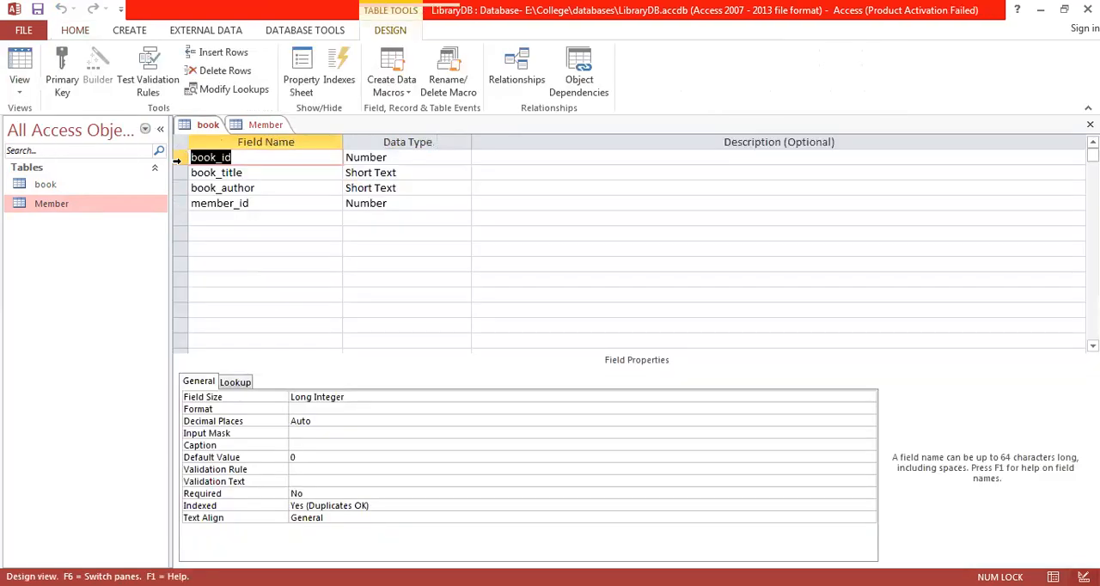
{"action": "left_click", "coordinate": [177, 158]}
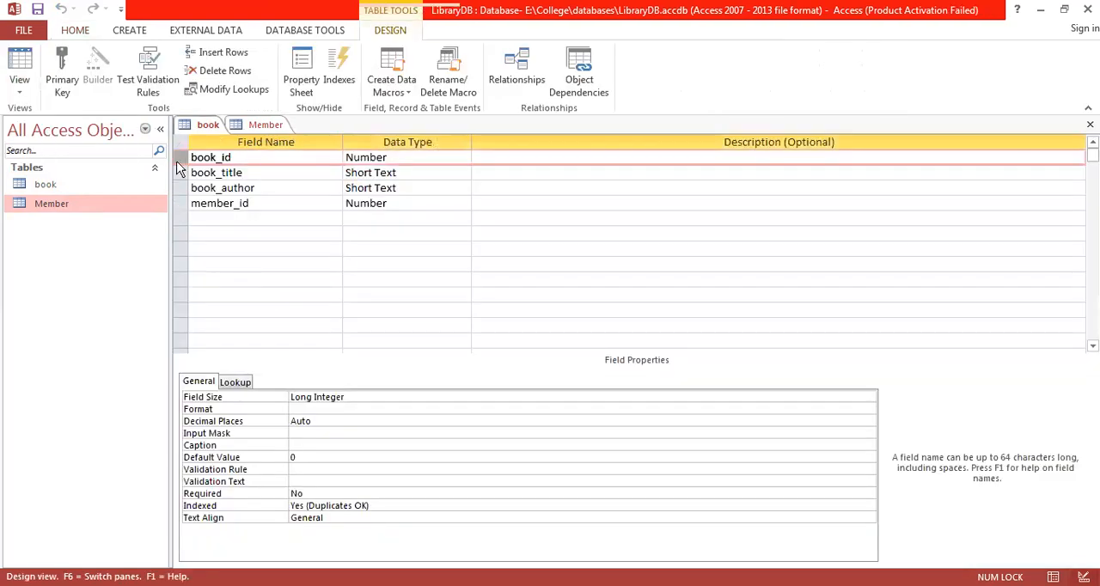
{"action": "left_click", "coordinate": [64, 72]}
- Set member_id as the primary key of the Member table in Design View and close the table, saving its design changes
{"action": "left_click", "coordinate": [258, 124]}
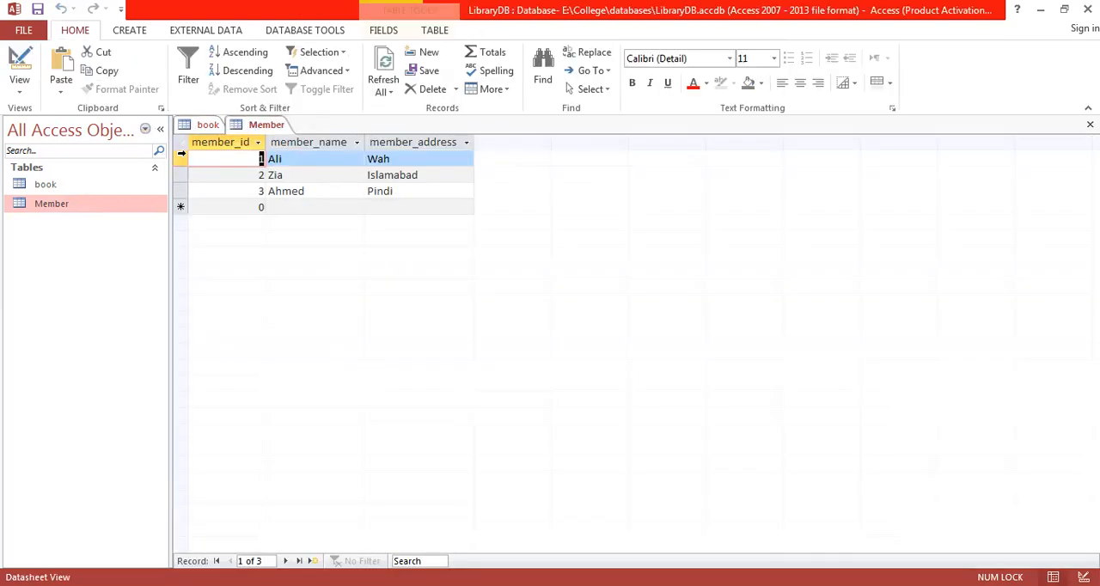
{"action": "left_click", "coordinate": [24, 97]}
{"action": "left_click", "coordinate": [49, 153]}
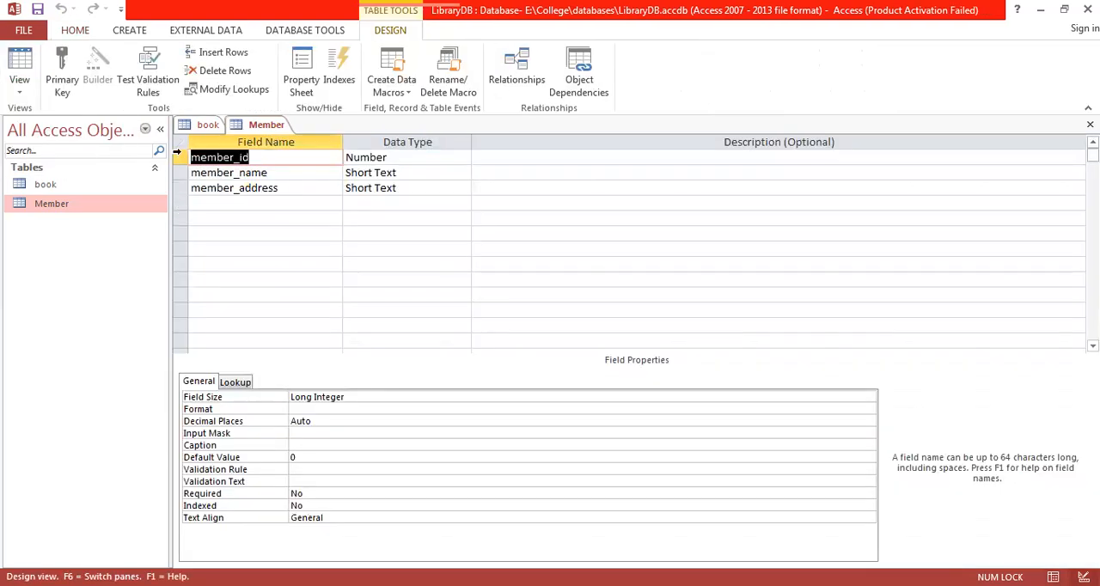
{"action": "left_click", "coordinate": [180, 157]}
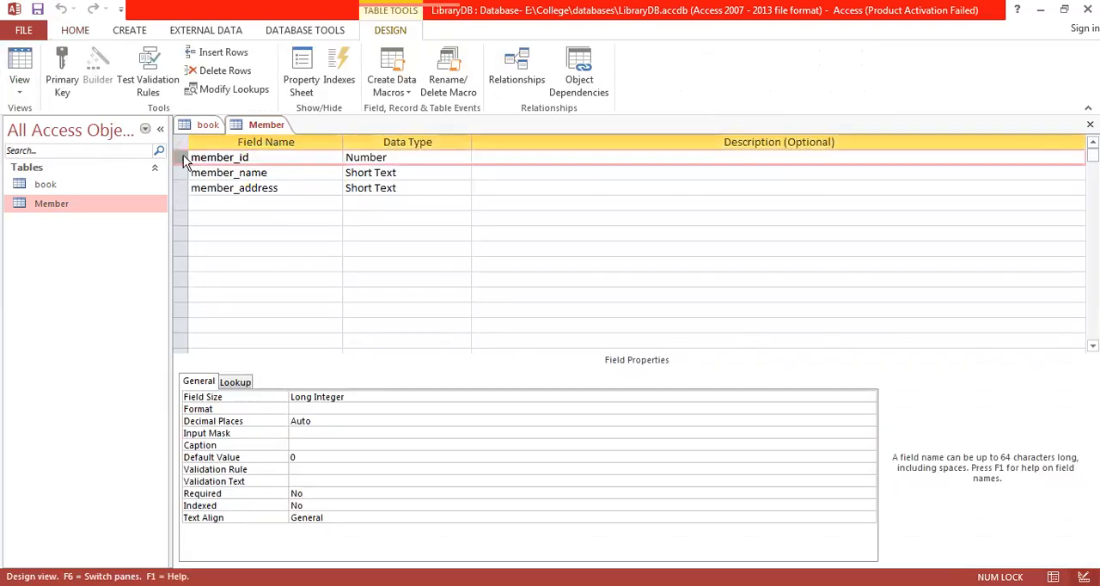
{"action": "left_click", "coordinate": [67, 75]}
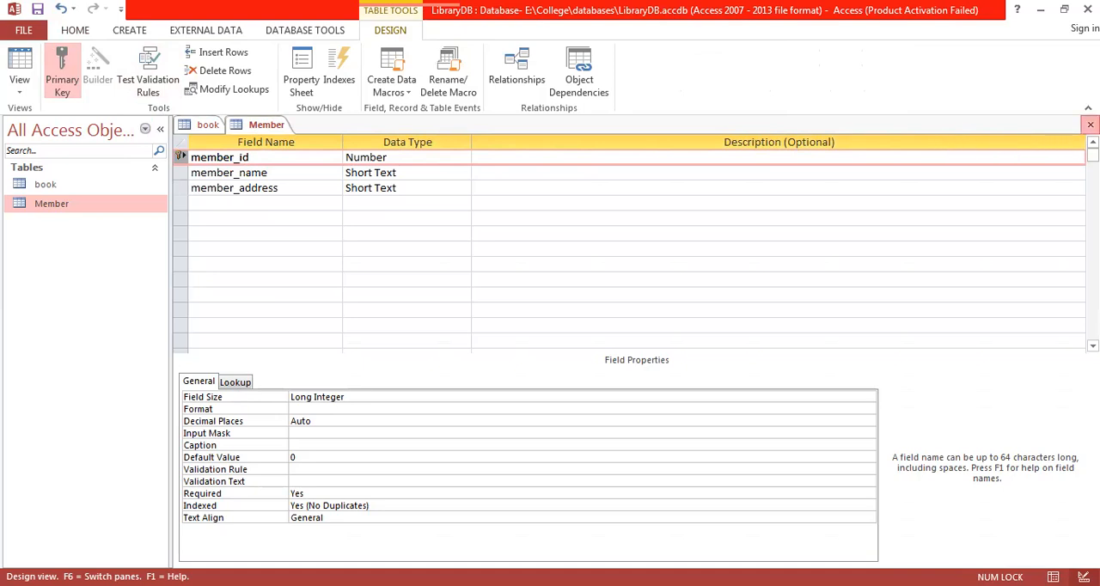
{"action": "left_click", "coordinate": [1090, 125]}
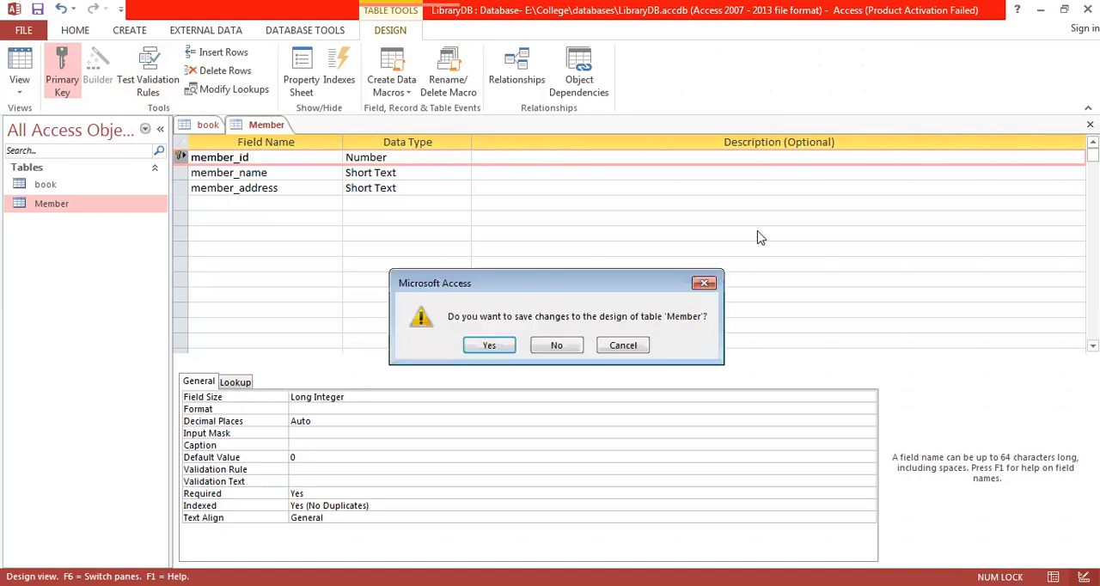
{"action": "left_click", "coordinate": [491, 345]}
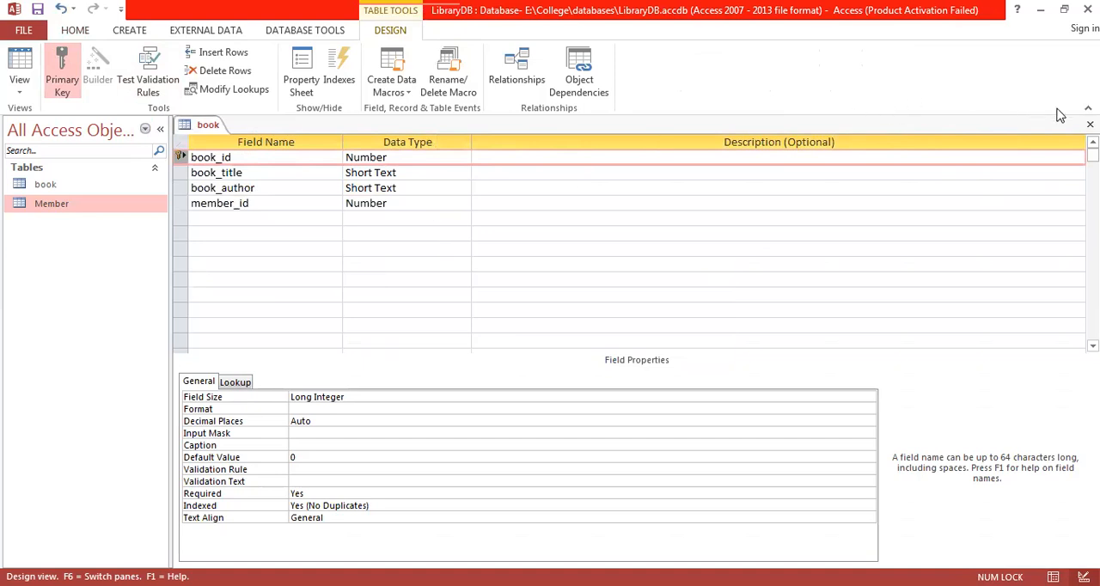
- Close the book table, saving its design changes, and open the Relationships window for the database
{"action": "left_click", "coordinate": [1089, 125]}
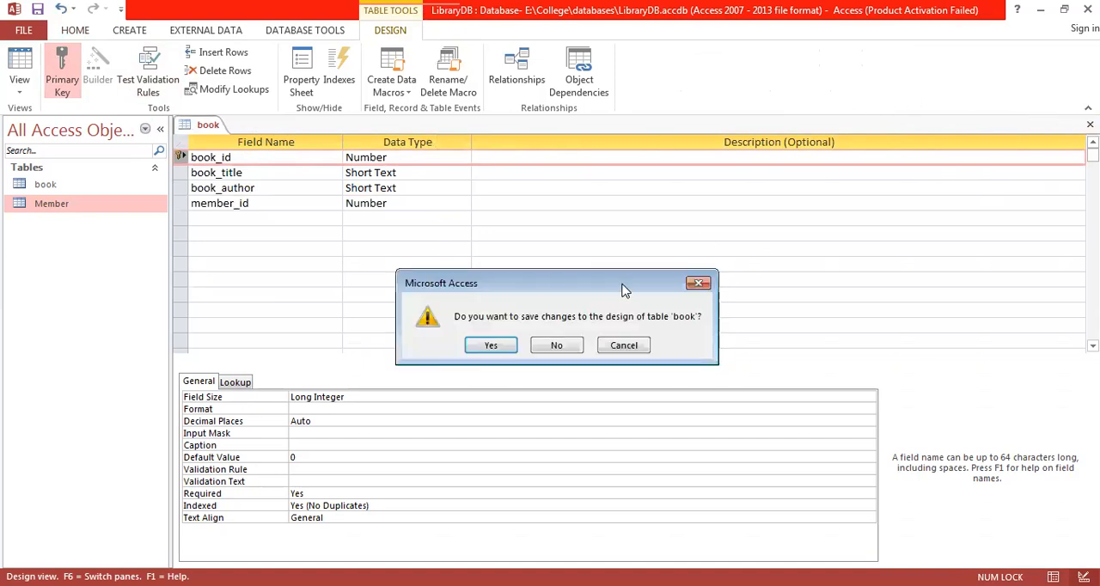
{"action": "left_click", "coordinate": [494, 348]}
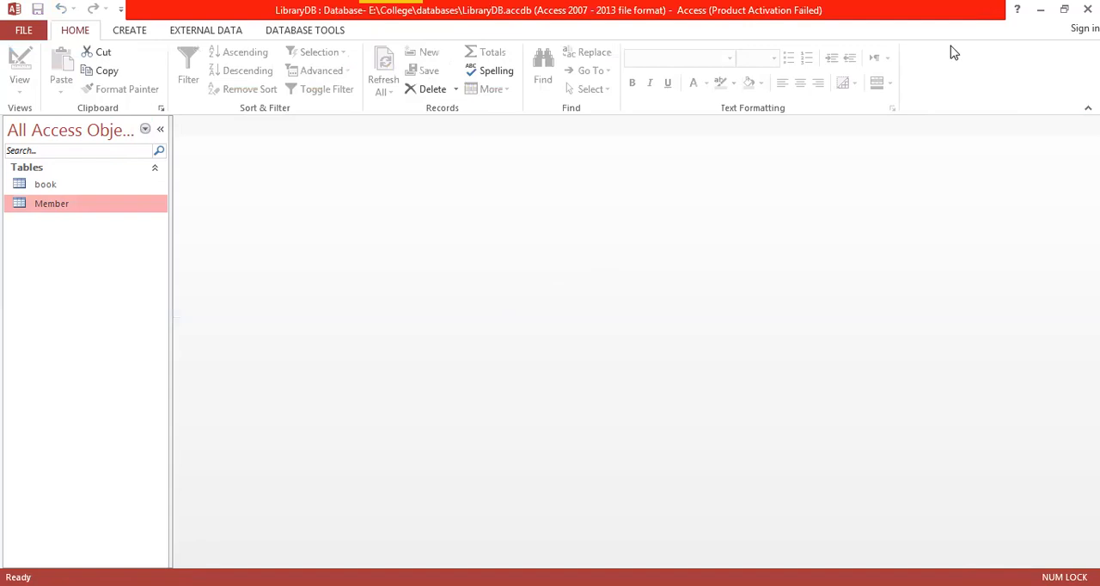
{"action": "left_click", "coordinate": [1064, 12]}
{"action": "left_click", "coordinate": [311, 31]}
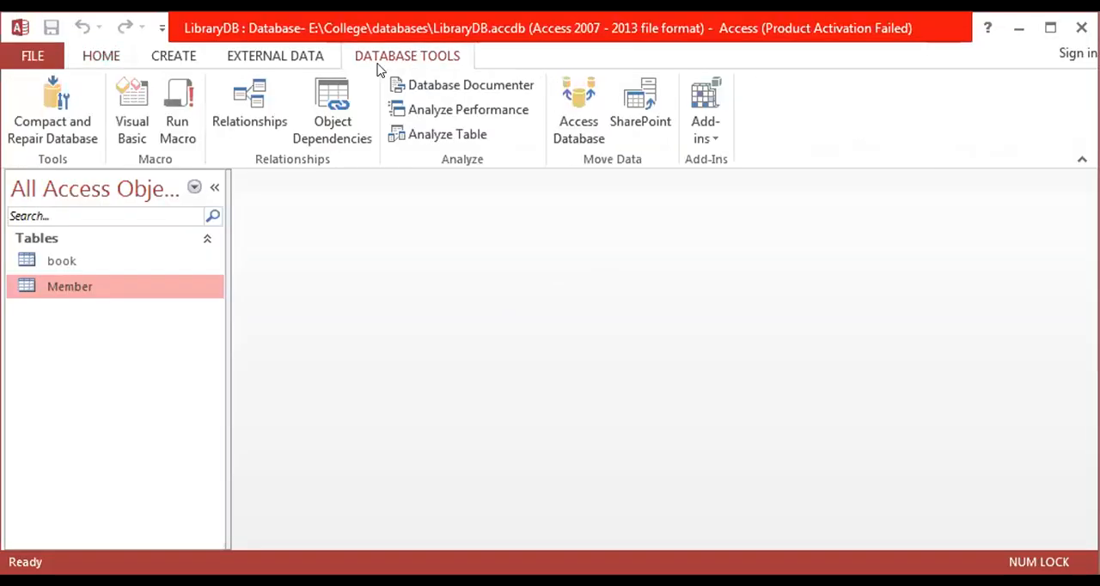
{"action": "left_click", "coordinate": [248, 105]}
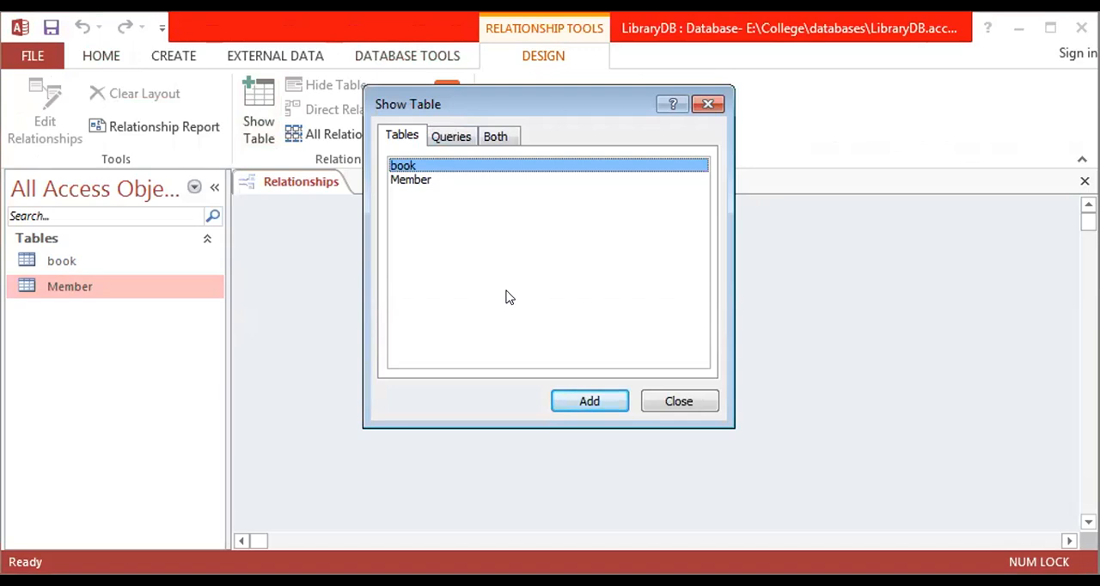
- Add the book and Member tables to the relationships layout and place book to the right of and slightly below Member
{"action": "left_click", "coordinate": [420, 179], "text": "shift"}
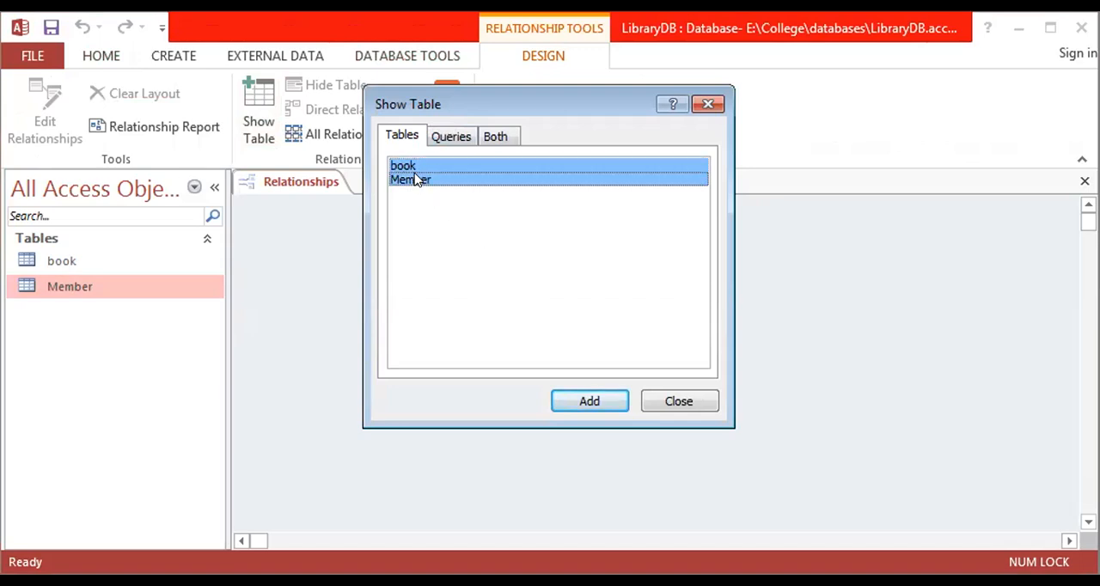
{"action": "left_click", "coordinate": [579, 404]}
{"action": "left_click", "coordinate": [678, 401]}
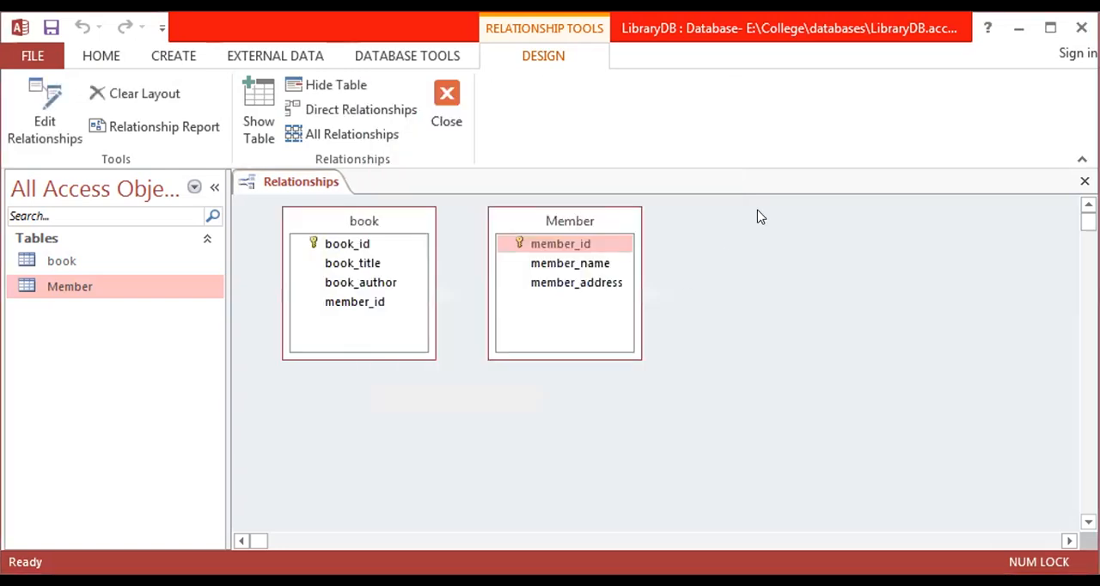
{"action": "left_click", "coordinate": [1053, 31]}
{"action": "left_click", "coordinate": [419, 234]}
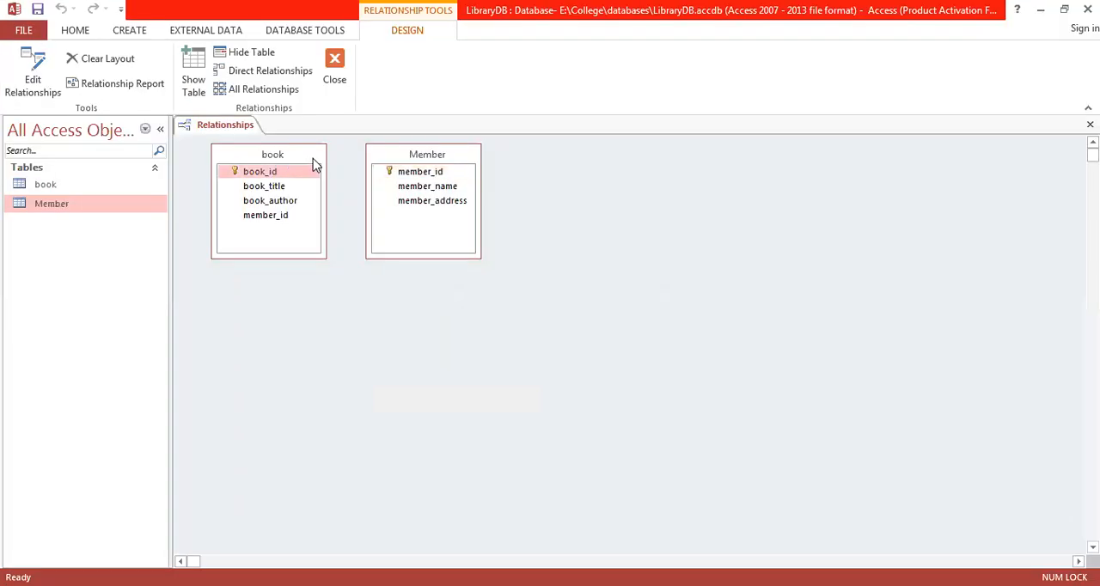
{"action": "left_click_drag", "start_coordinate": [314, 161], "coordinate": [685, 226]}
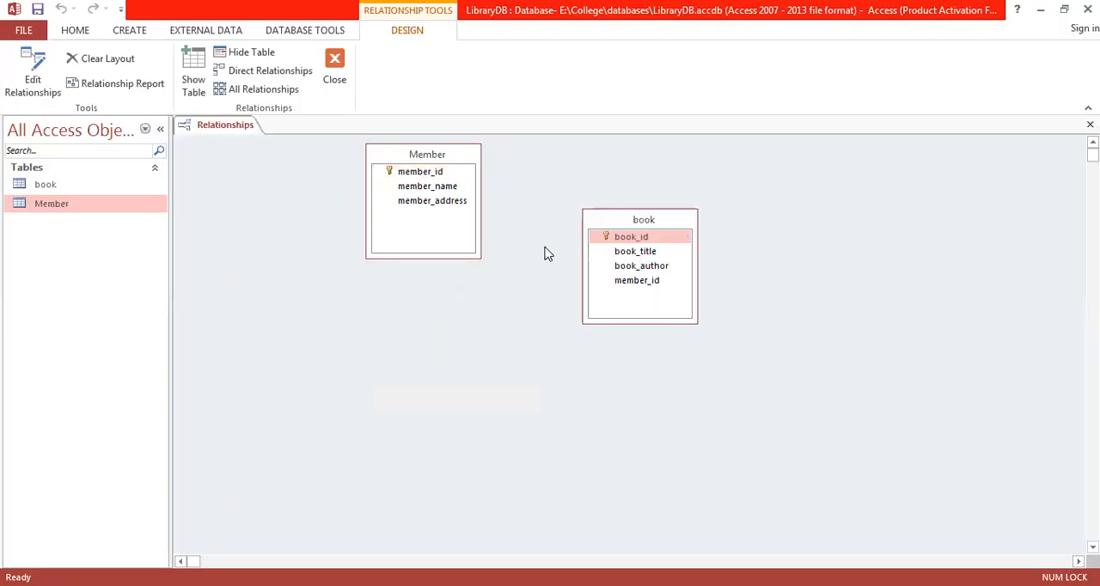
- Create a one-to-many relationship from Member's member_id to book's member_id, and close the Relationships window, saving its layout
{"action": "left_click", "coordinate": [650, 282]}
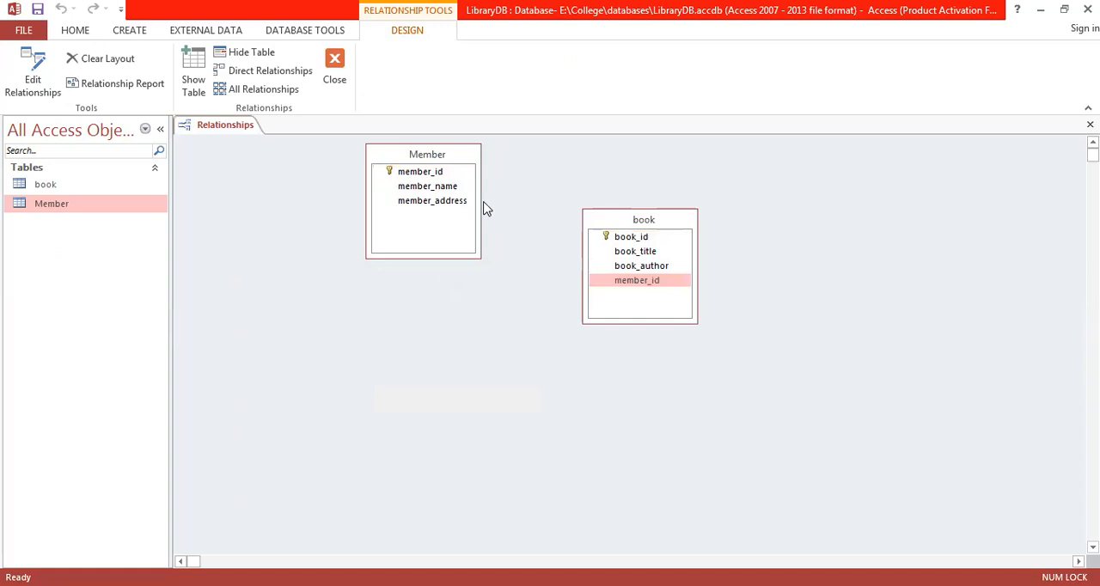
{"action": "left_click", "coordinate": [409, 172]}
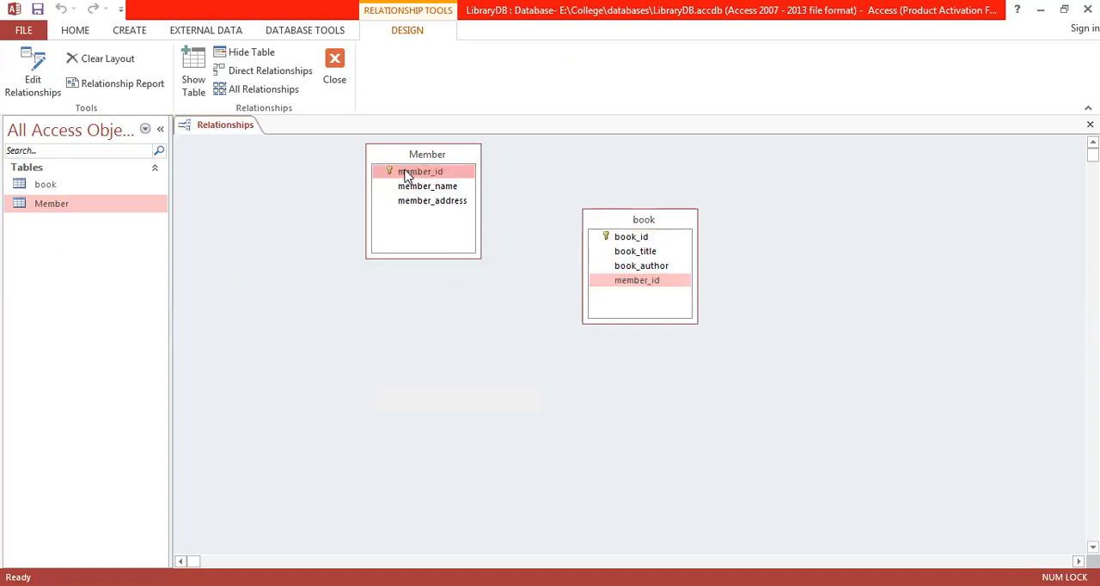
{"action": "left_click_drag", "start_coordinate": [407, 174], "coordinate": [627, 283]}
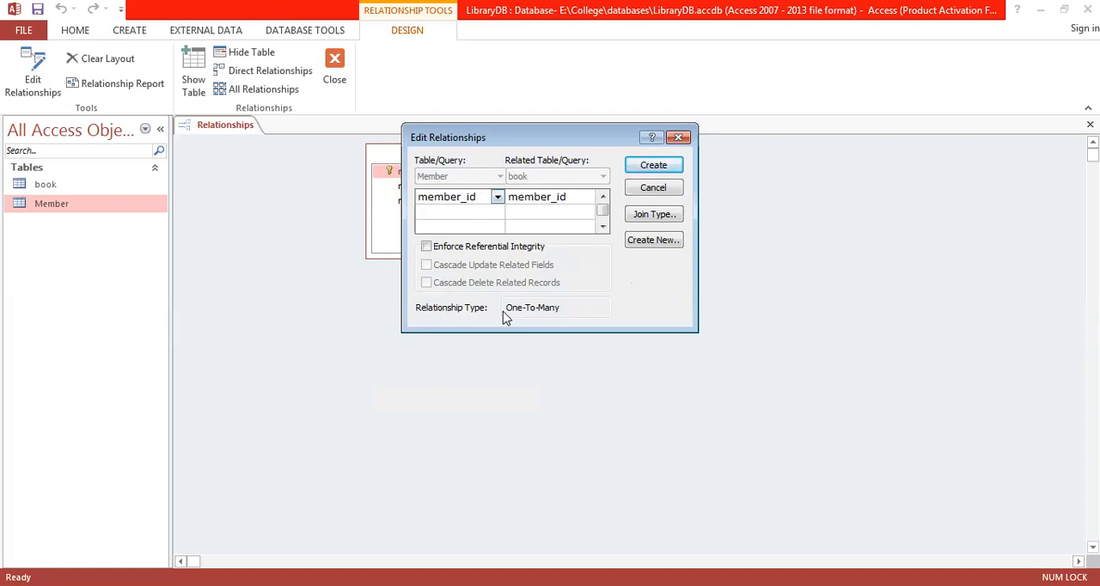
{"action": "left_click", "coordinate": [651, 169]}
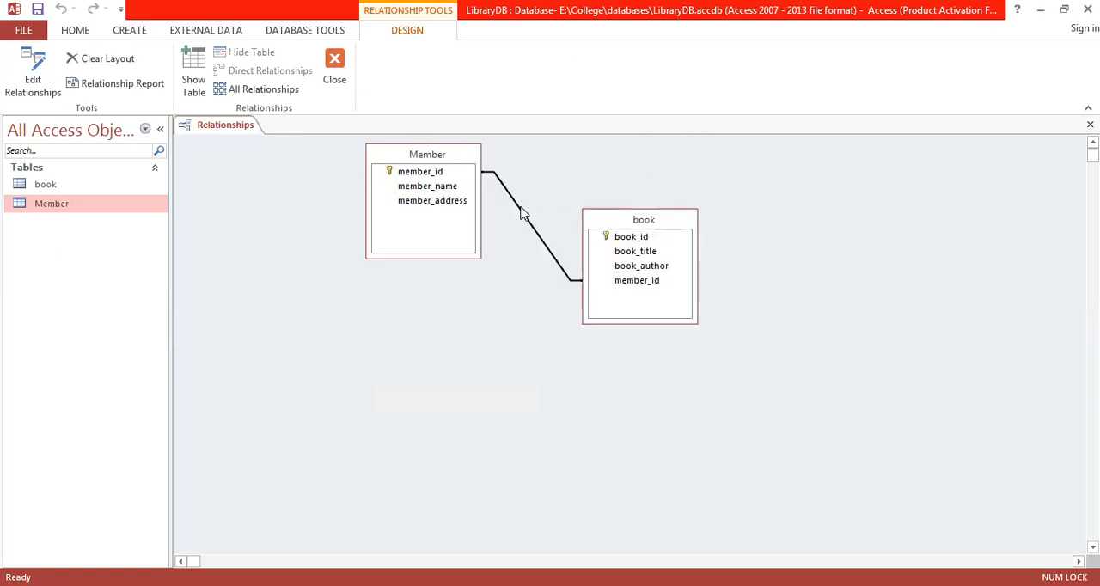
{"action": "left_click", "coordinate": [340, 74]}
{"action": "left_click", "coordinate": [489, 344]}
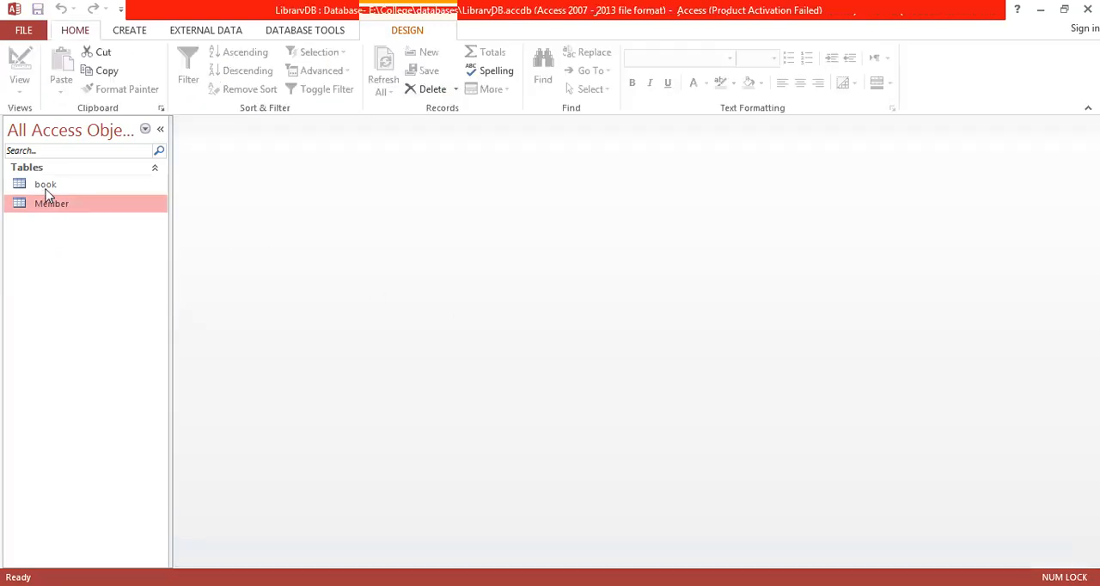
- Open the book table and the Member table in Datasheet View
{"action": "left_click", "coordinate": [65, 190]}
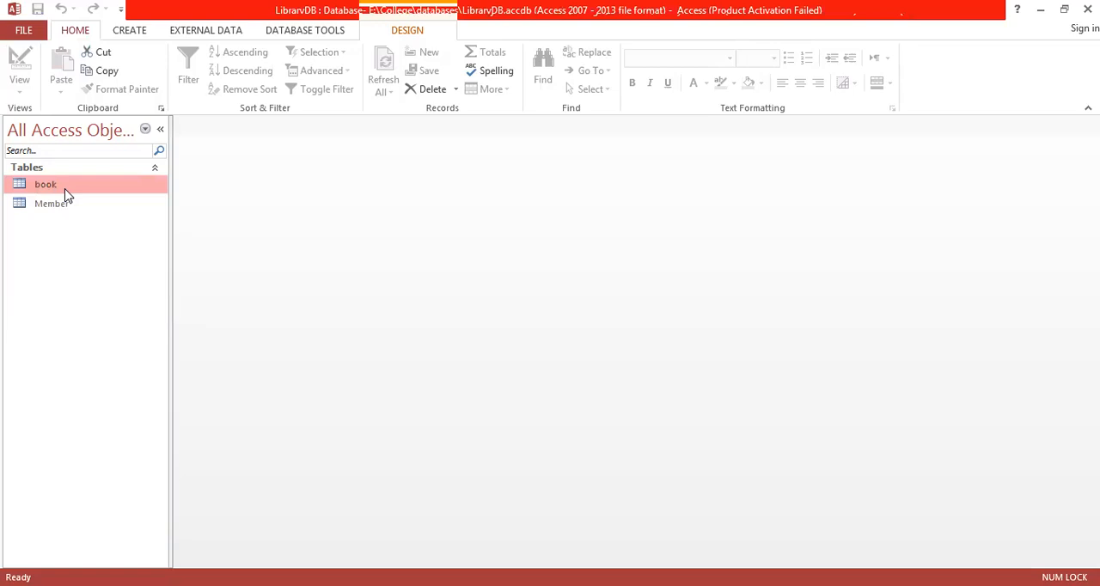
{"action": "double_click", "coordinate": [65, 190]}
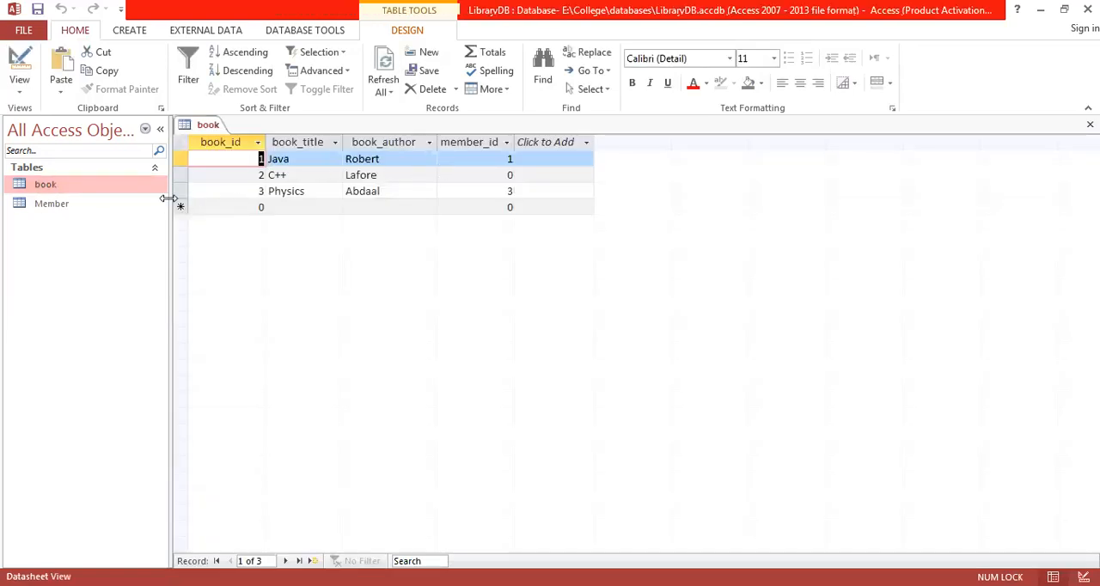
{"action": "double_click", "coordinate": [54, 206]}
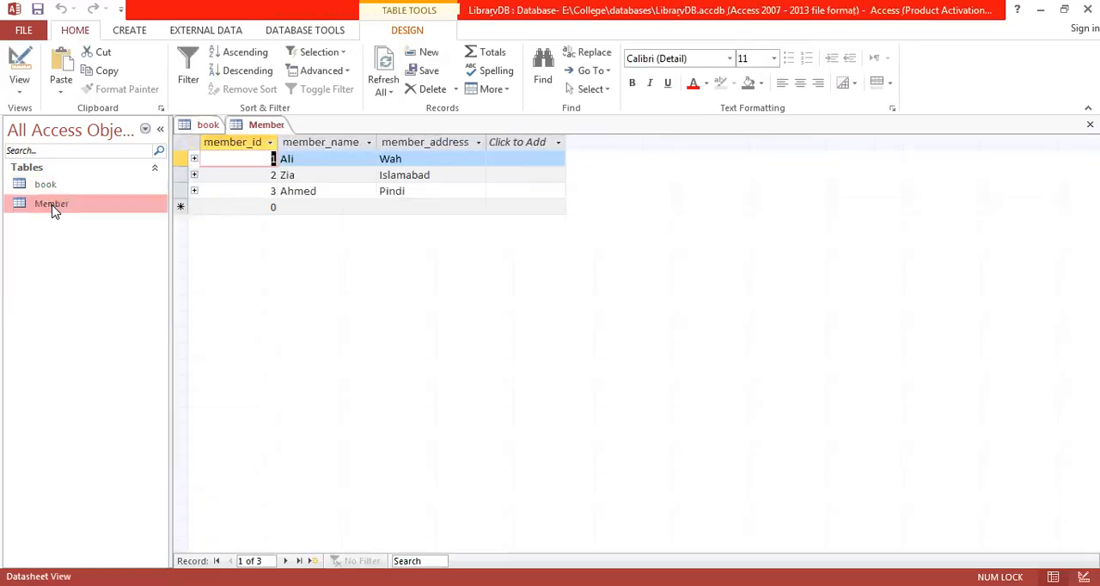
- Expand and collapse the related book records of members 1, 2 and 3 in turn, and switch back to the book table
{"action": "left_click", "coordinate": [194, 160]}
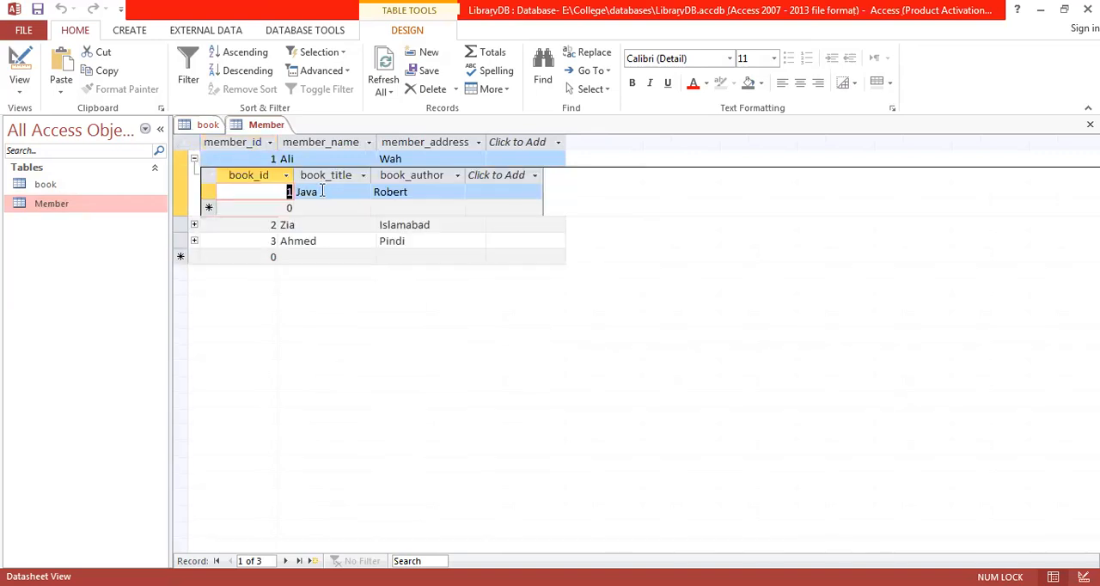
{"action": "left_click", "coordinate": [194, 159]}
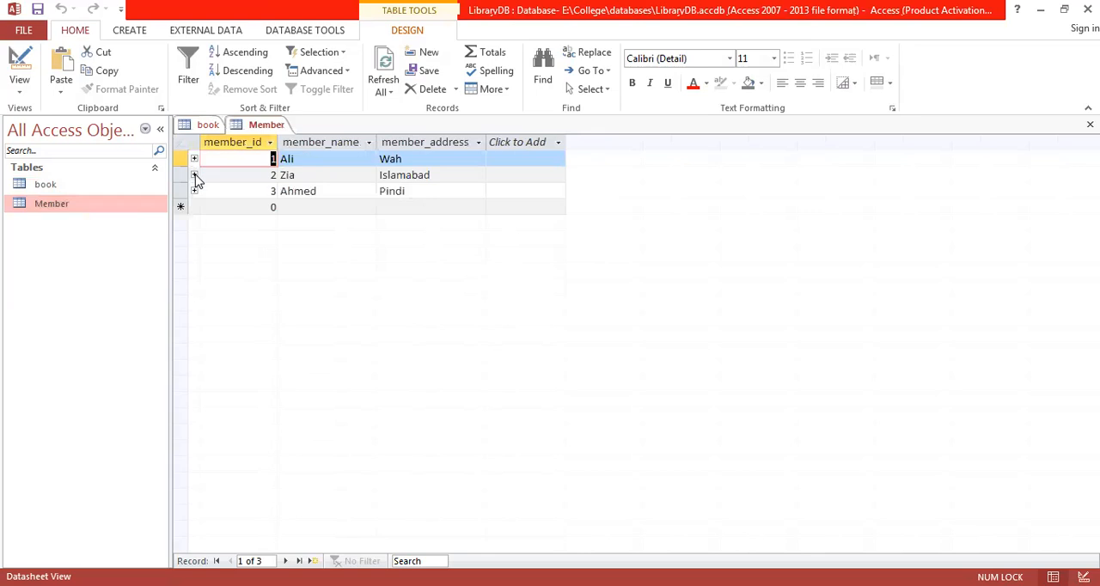
{"action": "left_click", "coordinate": [194, 175]}
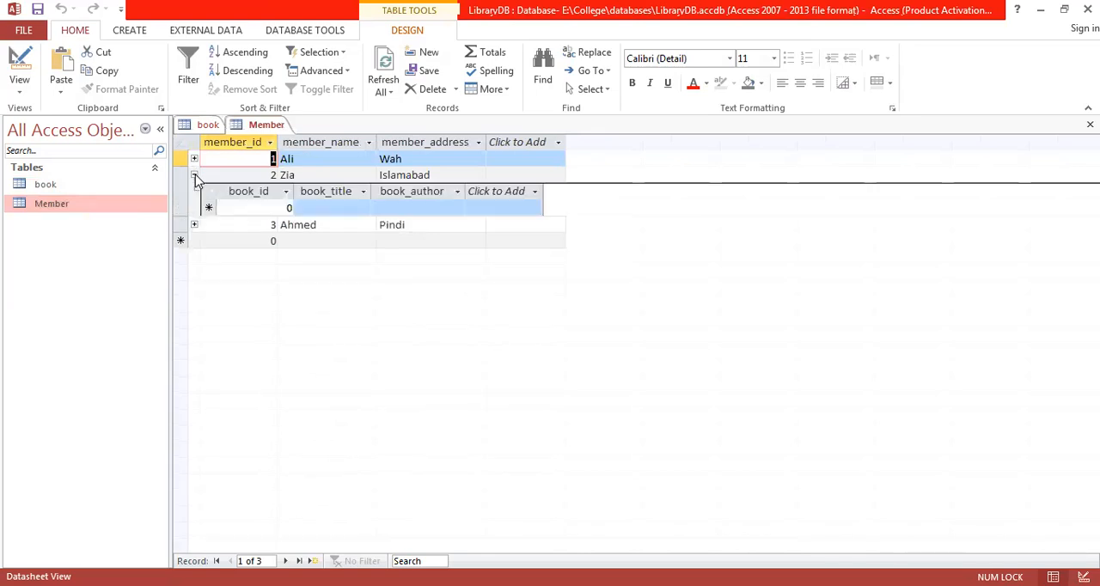
{"action": "left_click", "coordinate": [195, 176]}
{"action": "left_click", "coordinate": [194, 191]}
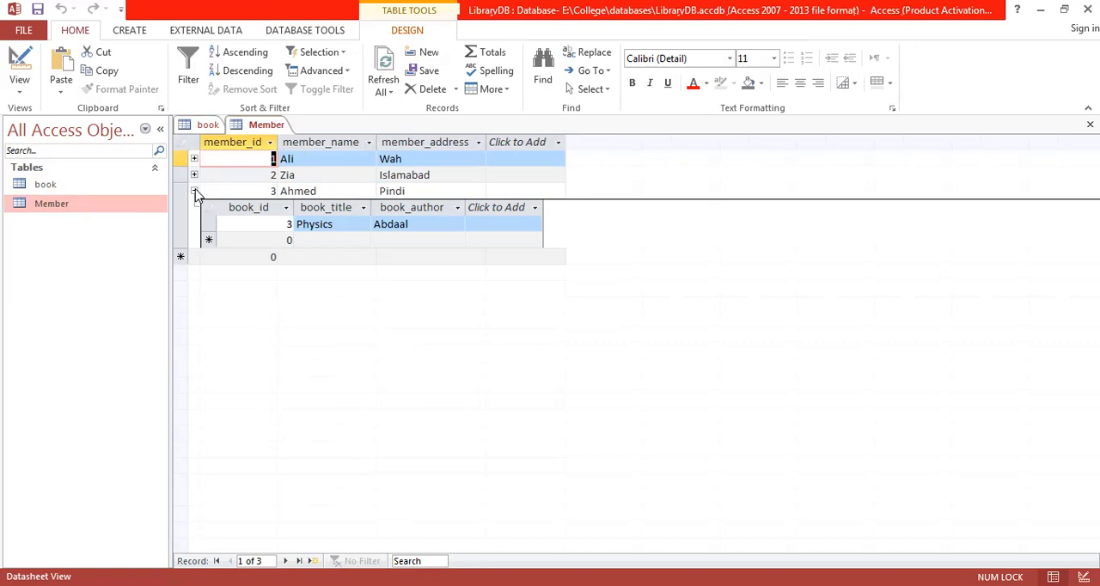
{"action": "left_click", "coordinate": [194, 190]}
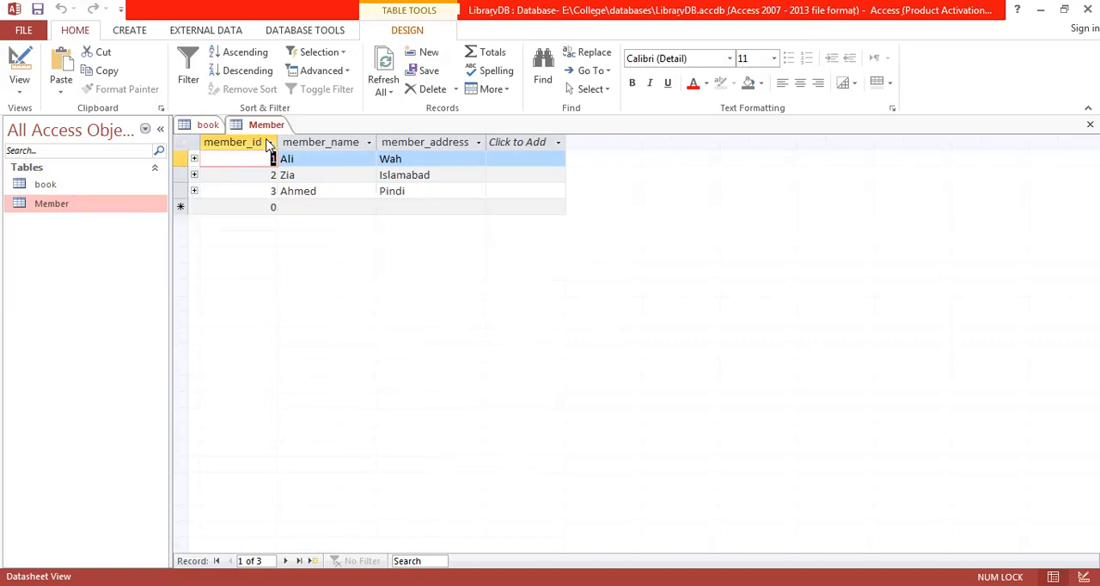
{"action": "left_click", "coordinate": [203, 125]}
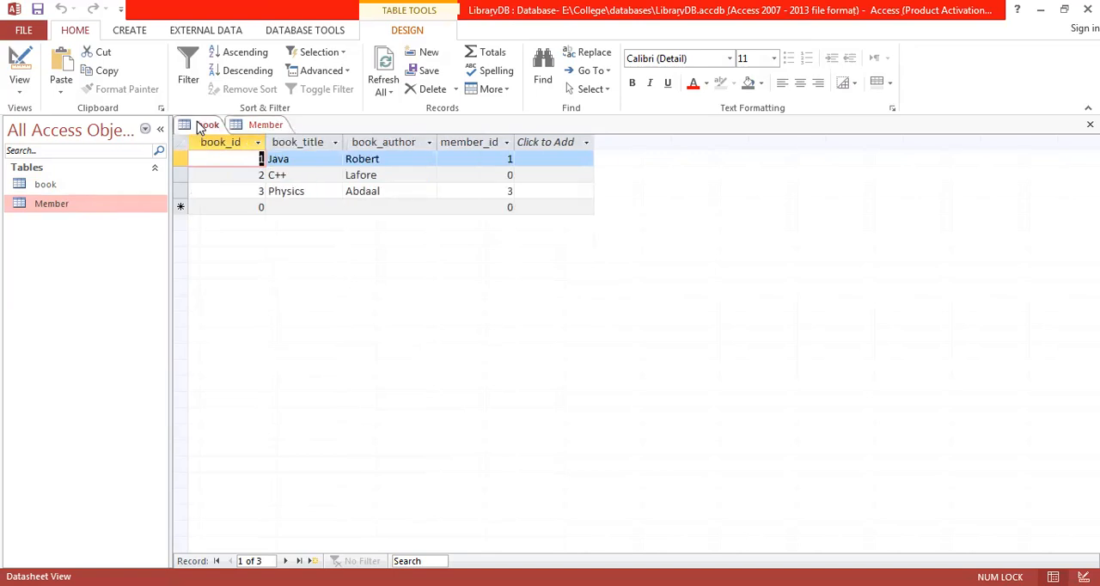